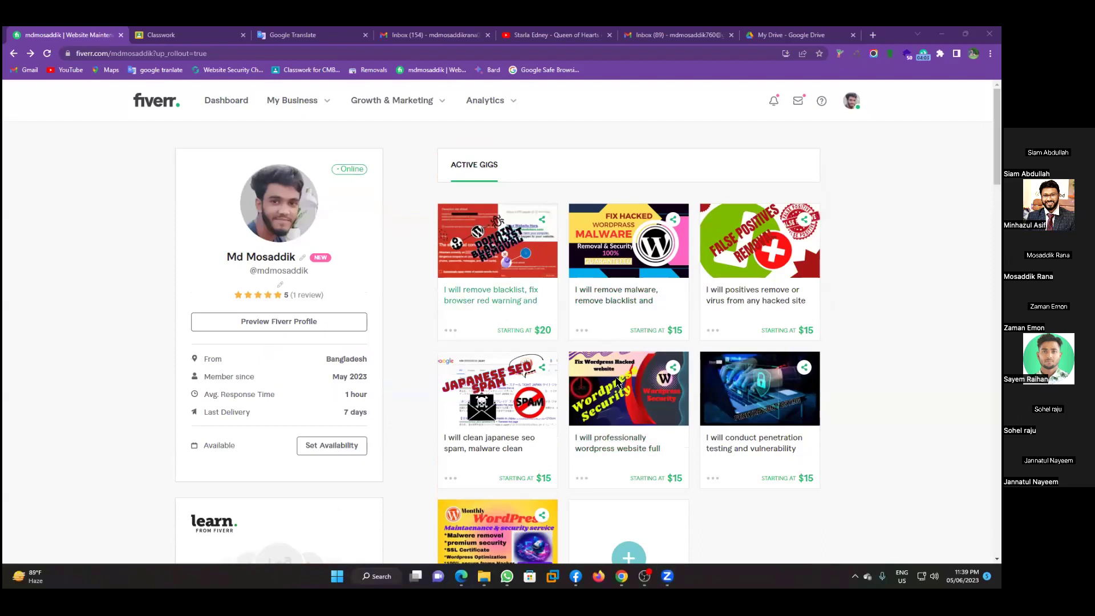
Step: Open the in-revision Japanese SEO spam cleaning order from the seller's priority orders
click(281, 103)
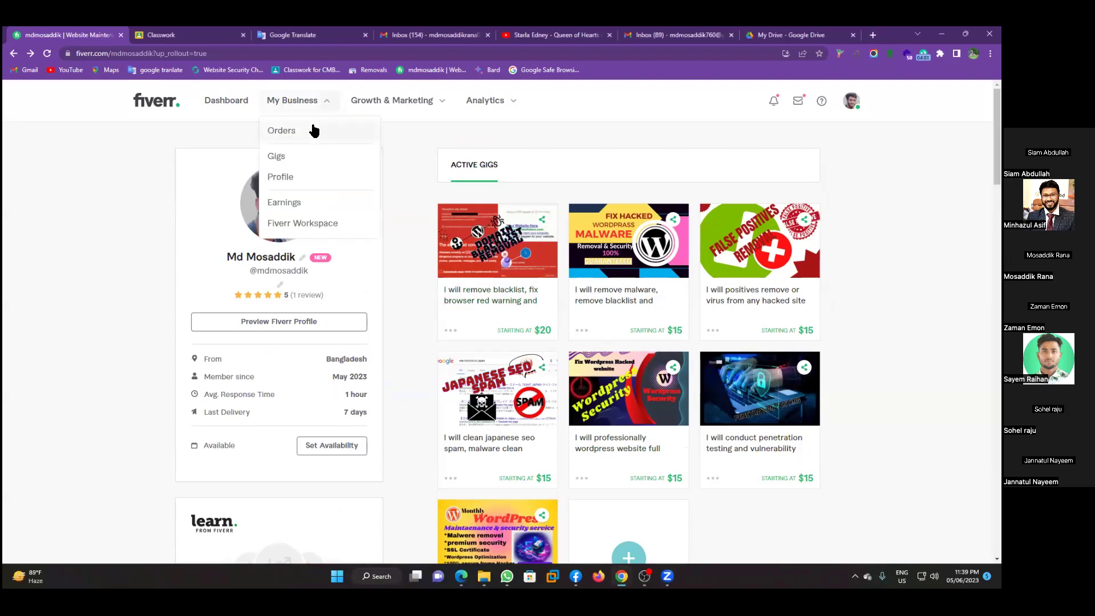
click(296, 130)
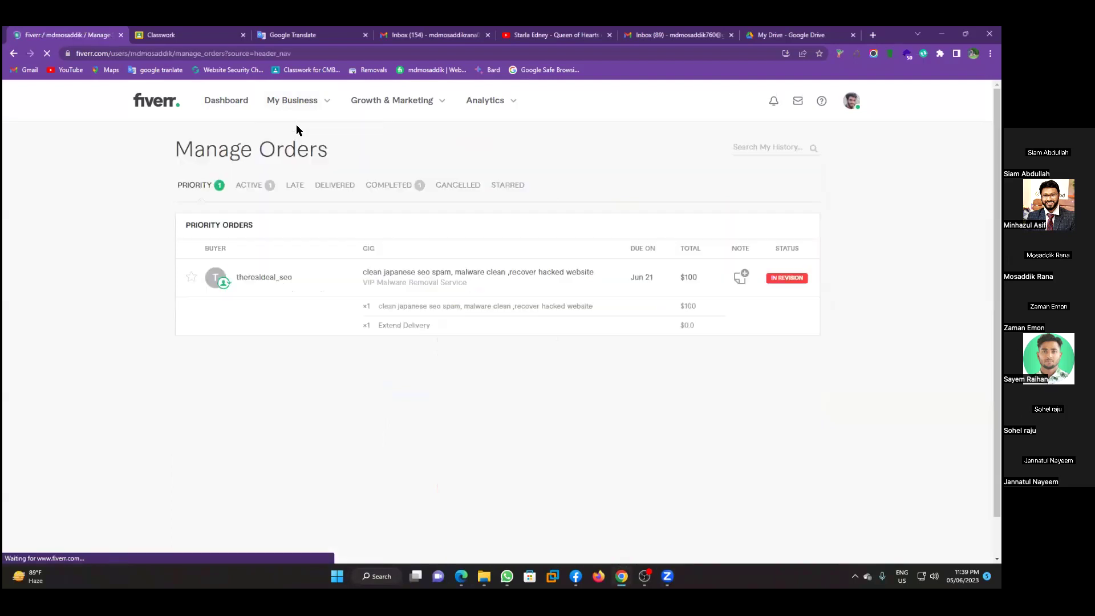
click(497, 271)
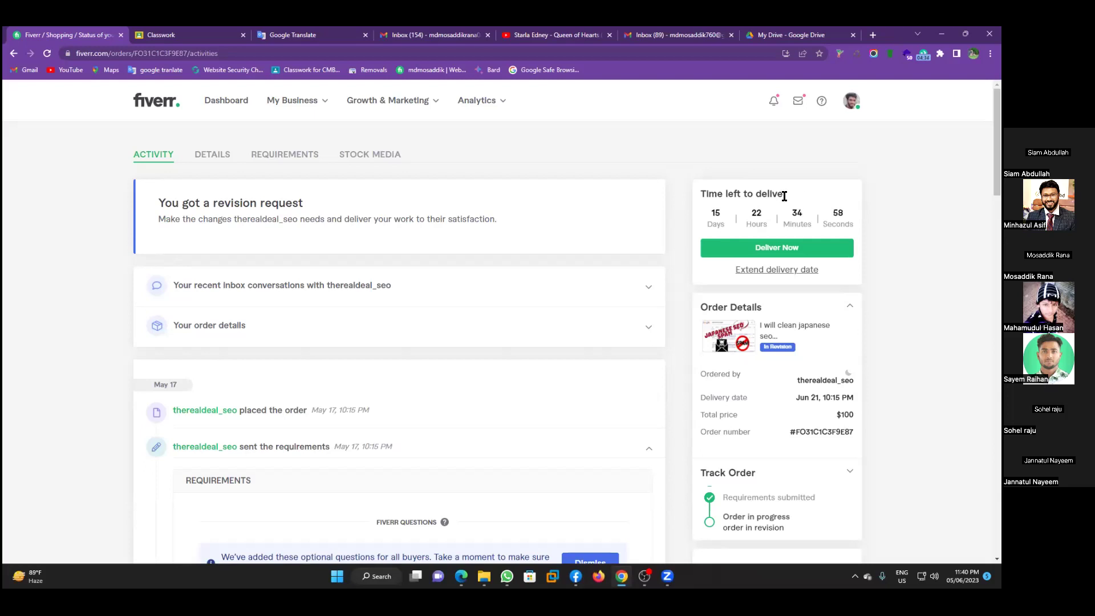
Step: Start a request to extend the order's delivery date by 6 days to June 27, 2023
drag(713, 213, 853, 215)
click(797, 270)
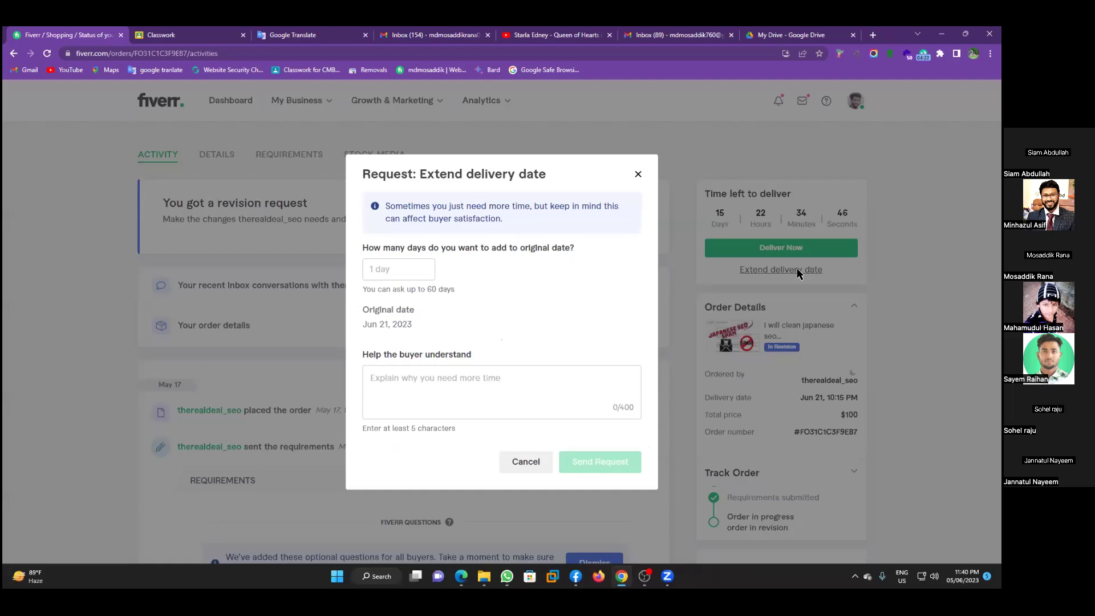
click(401, 271)
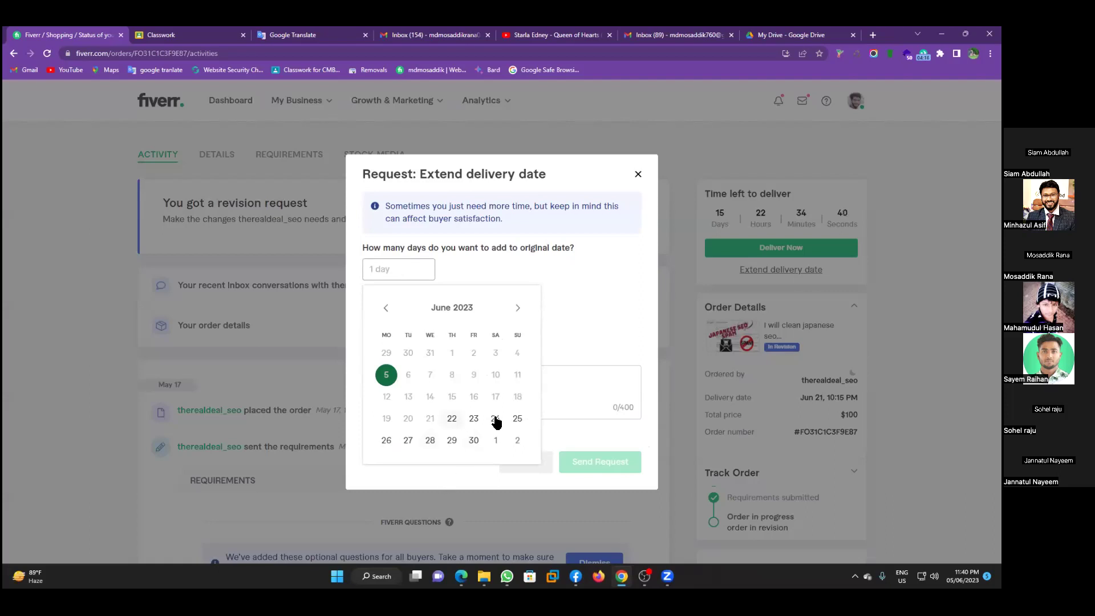
click(403, 445)
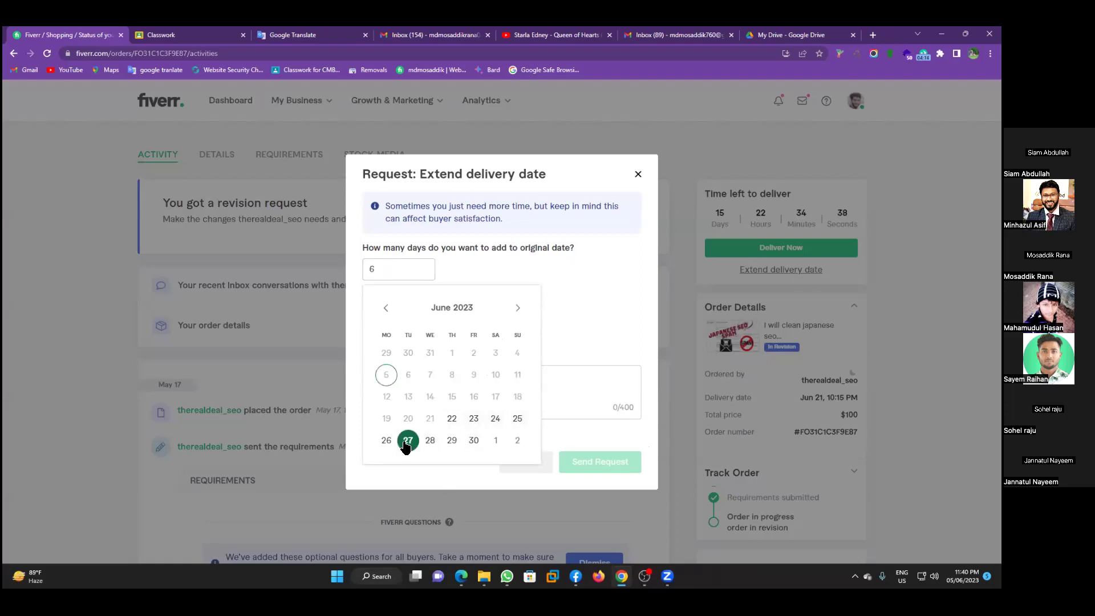
click(569, 309)
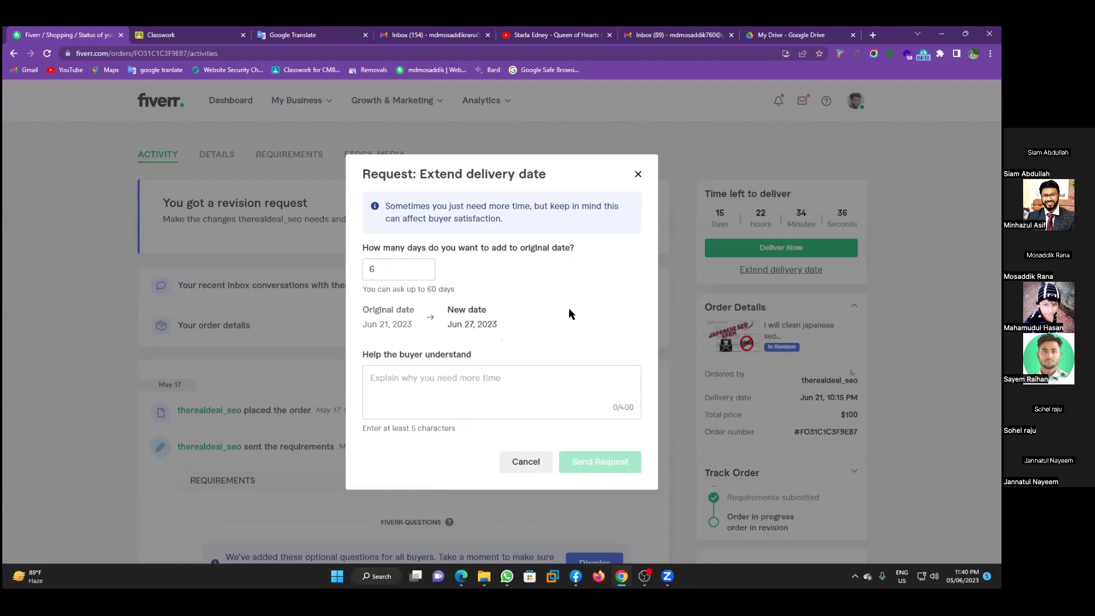
Step: Enter "i need 6 more days for the revisions." as the extension reason and close the request without sending it
click(500, 380)
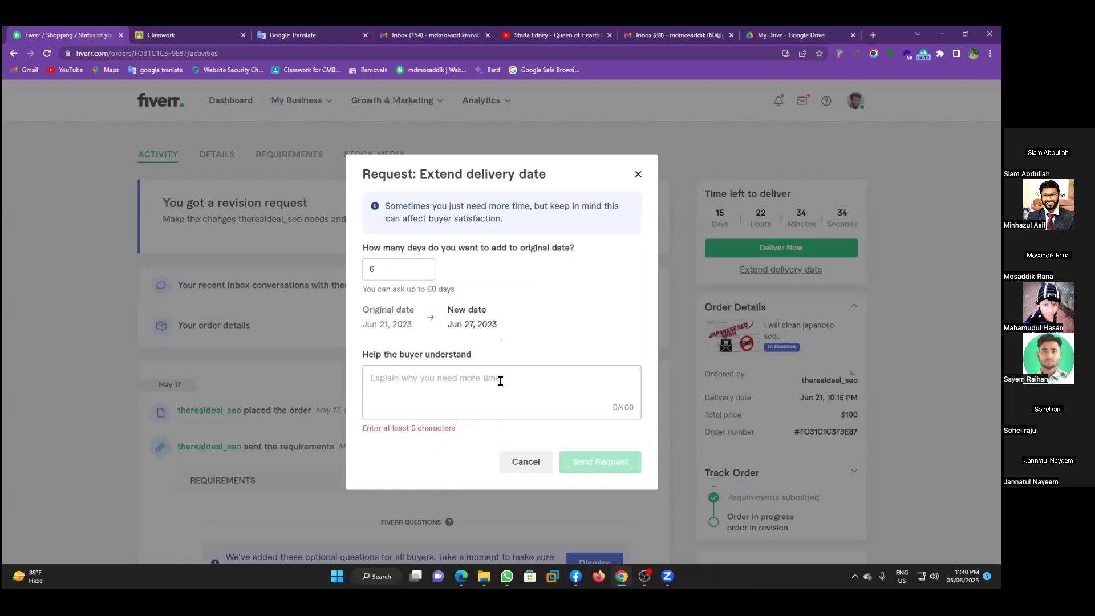
text(i need 5)
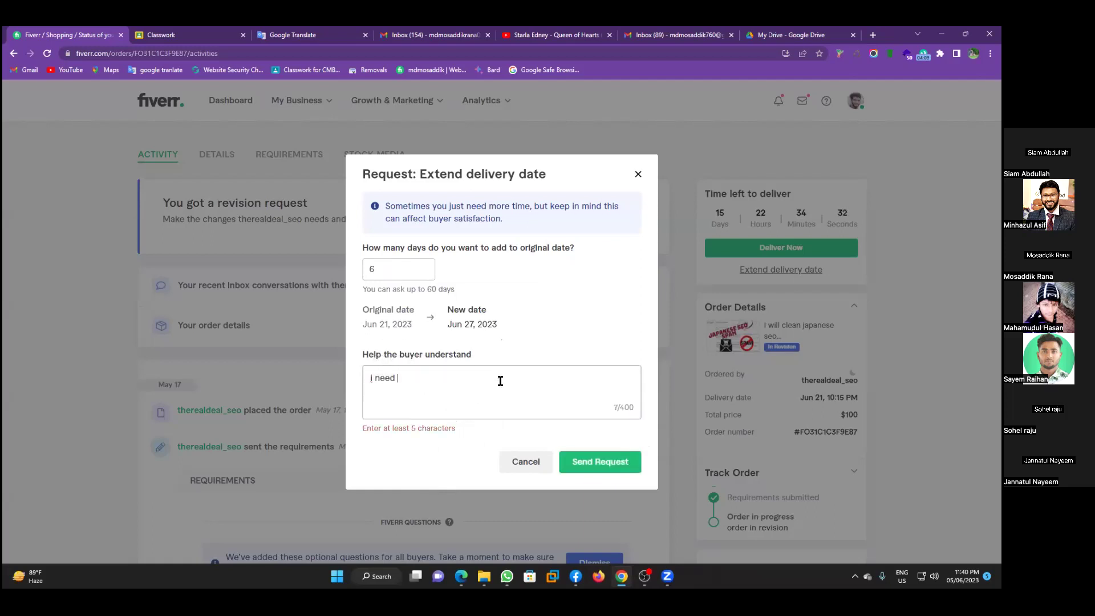
key(BackSpace)
key(BackSpace)
text(6 mor)
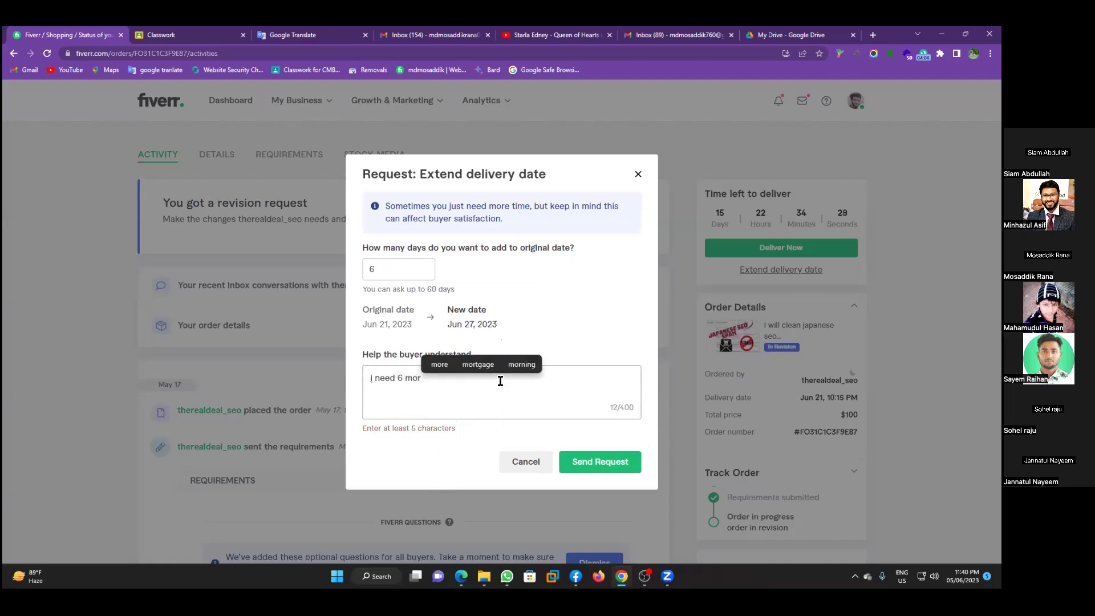
text(e days )
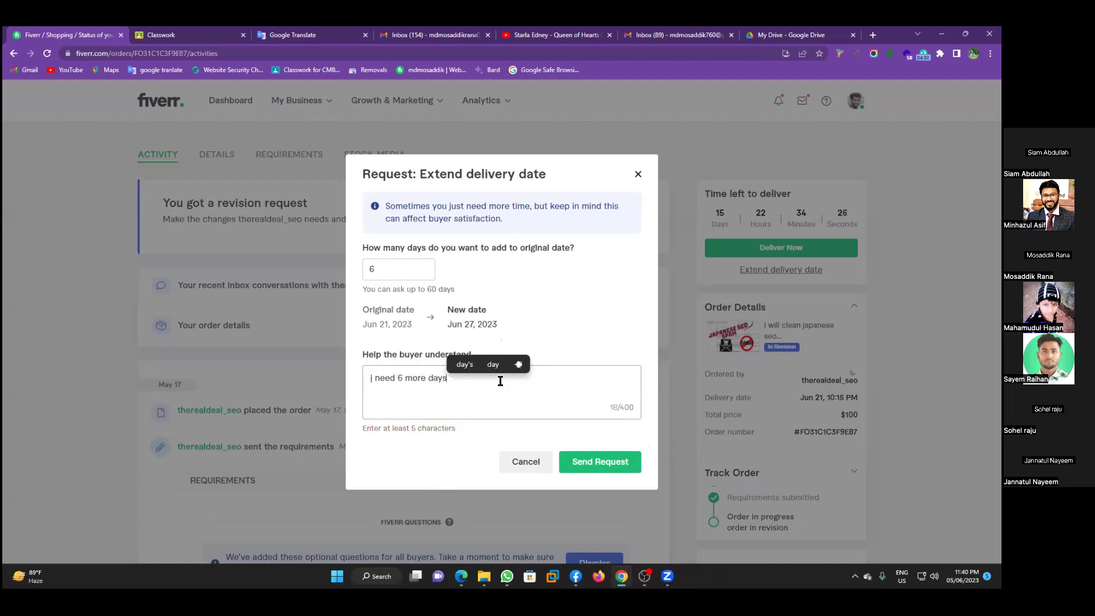
text(for the re)
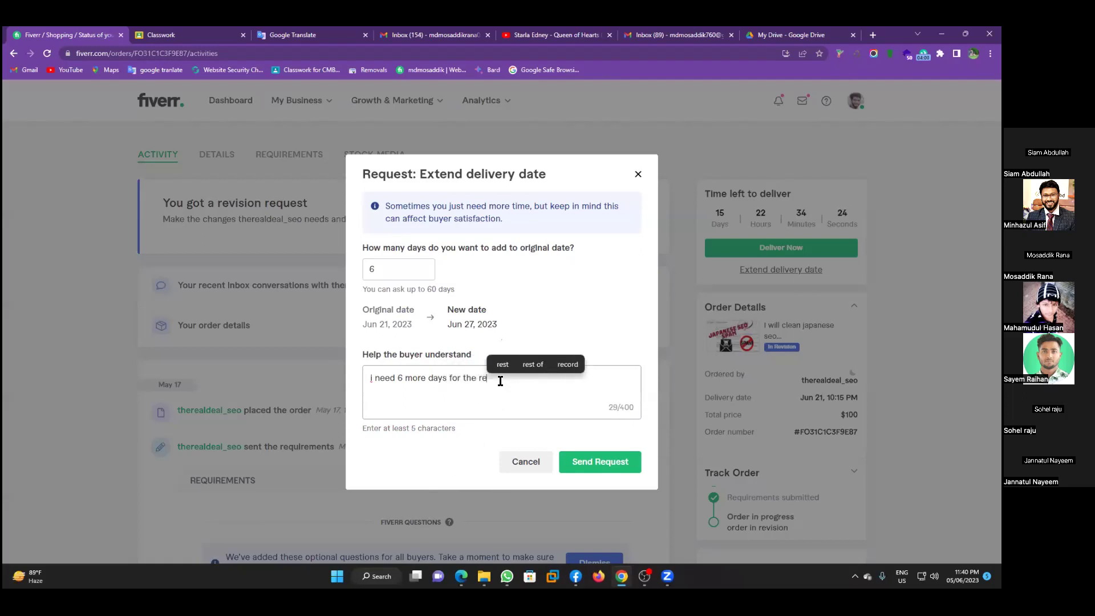
text(visions.)
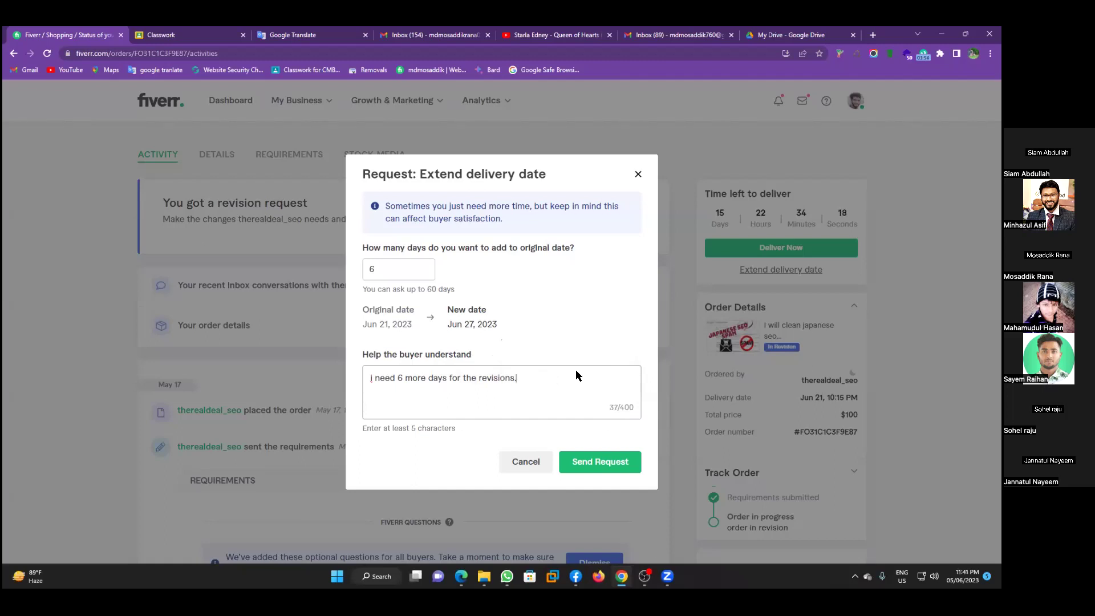
click(590, 319)
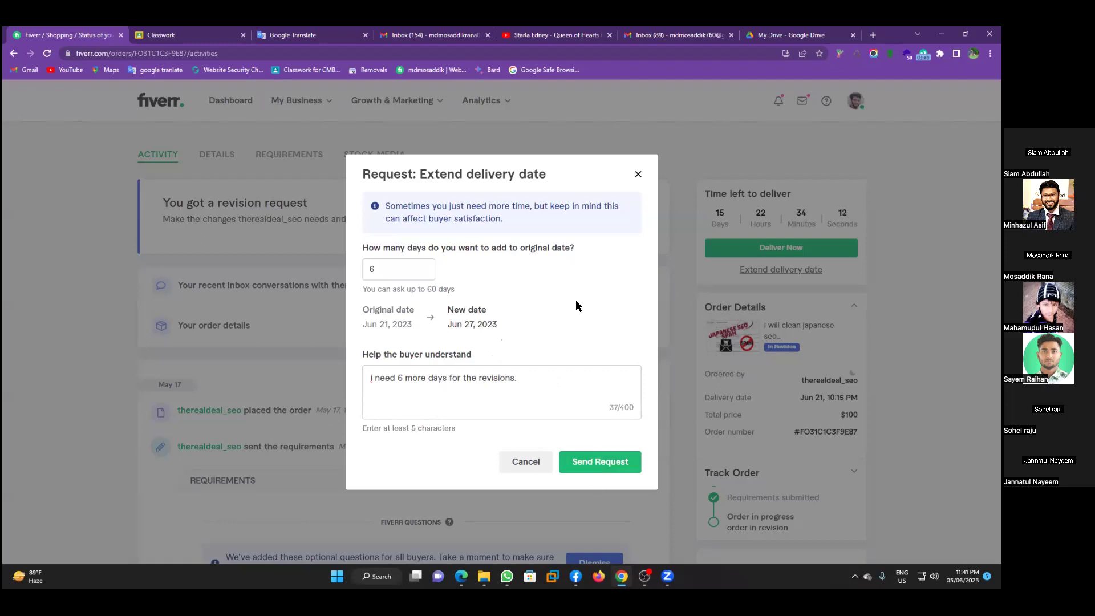
click(639, 175)
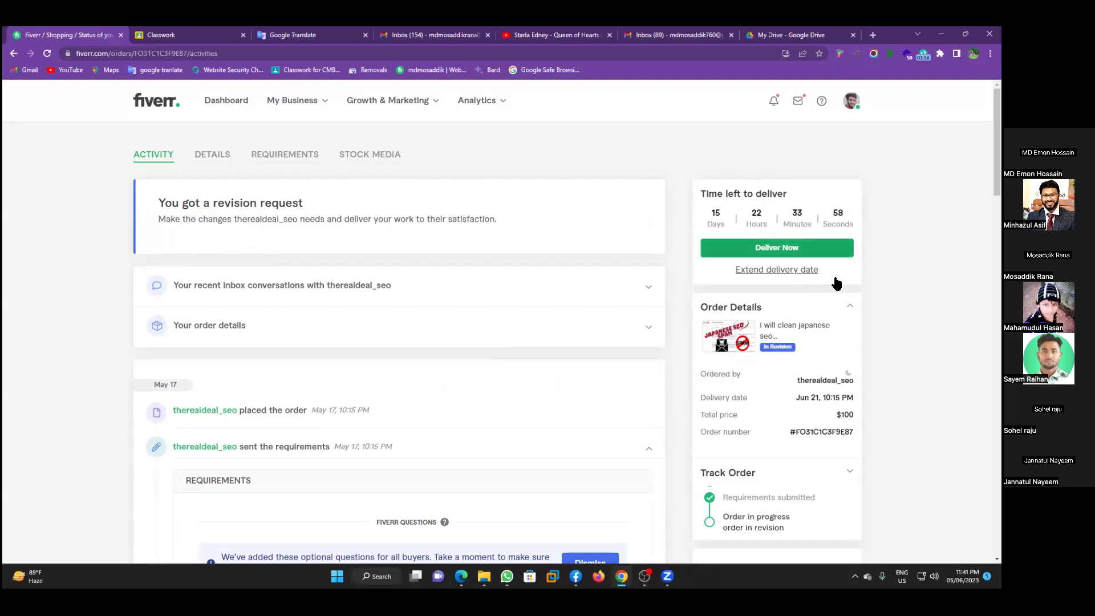
Step: Review the order's remaining delivery time and its activity timeline down to the buyer's revision request
double_click(716, 212)
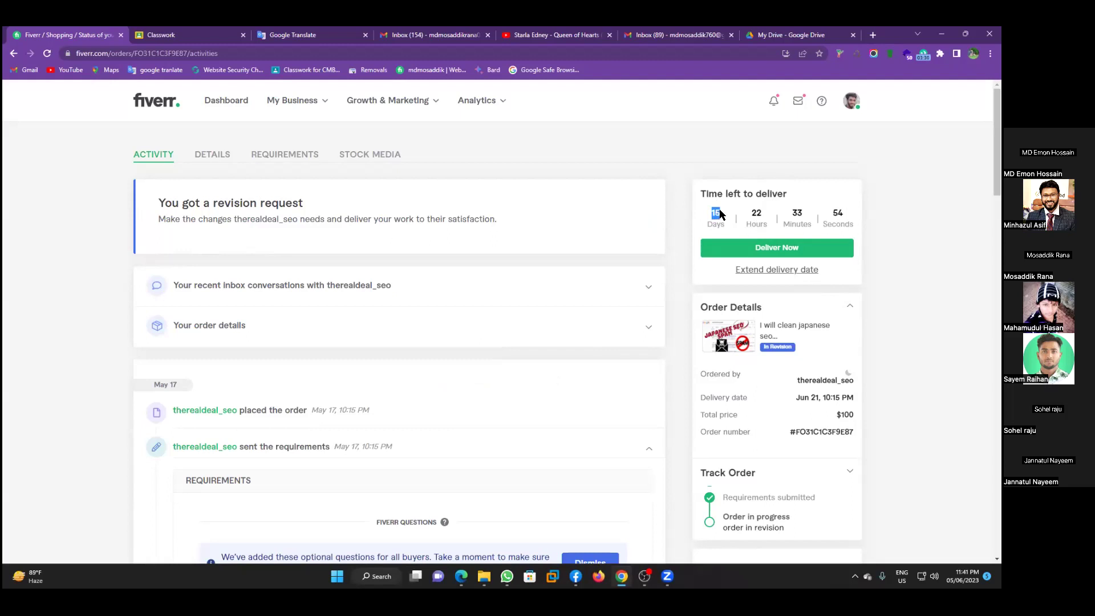
click(867, 276)
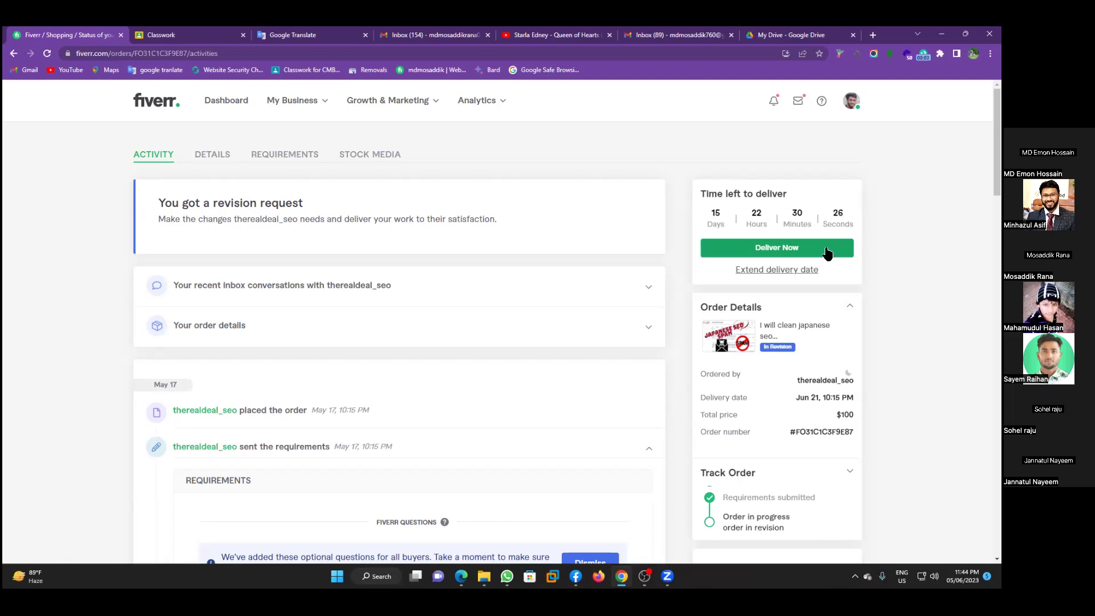
click(827, 249)
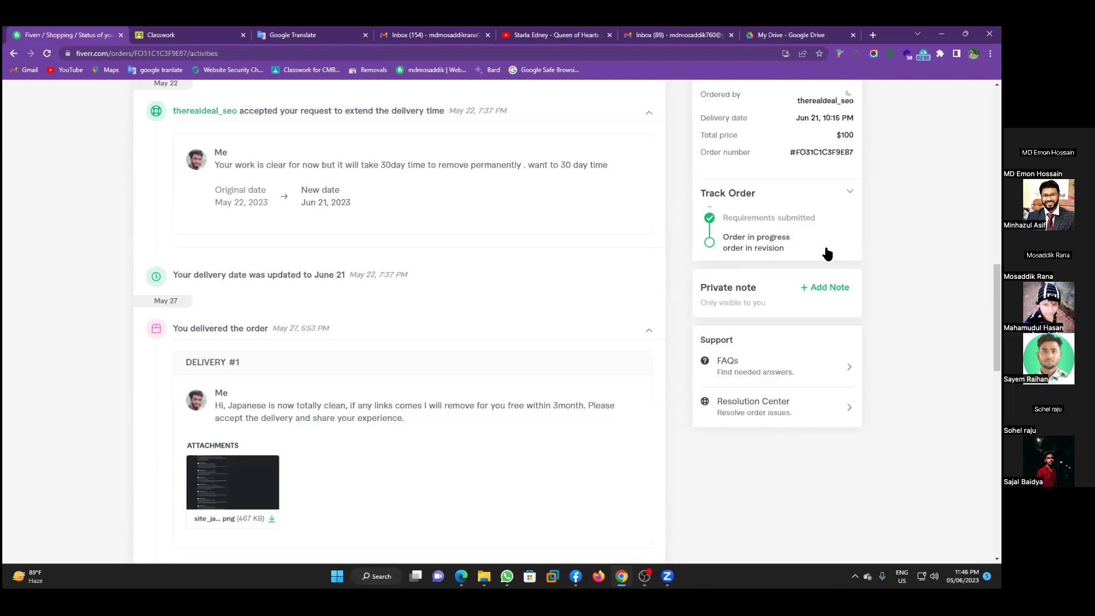
scroll(827, 253, down, 4)
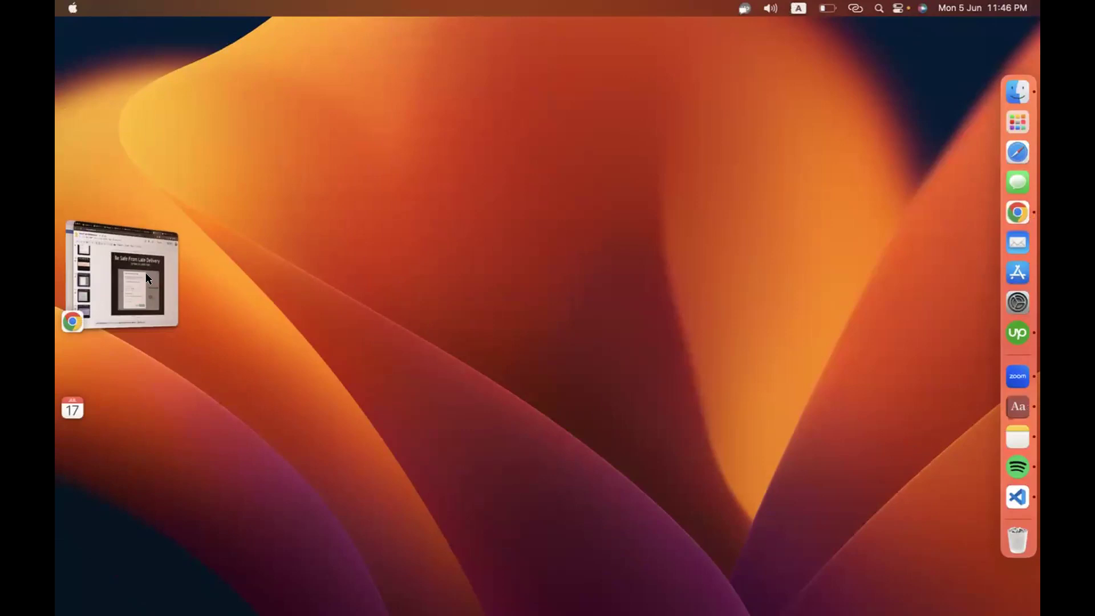
Step: Switch to the Google Slides presentation "Intro of Fiverr Marketplace", show slide 43 on quick responses, and minimize the OBS window
click(144, 272)
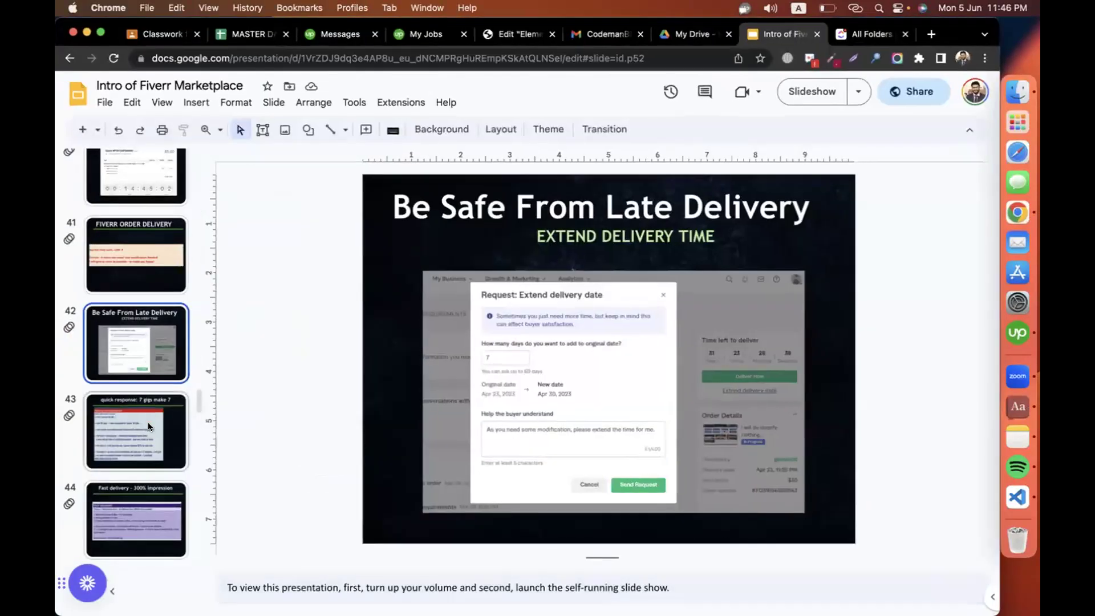
click(148, 422)
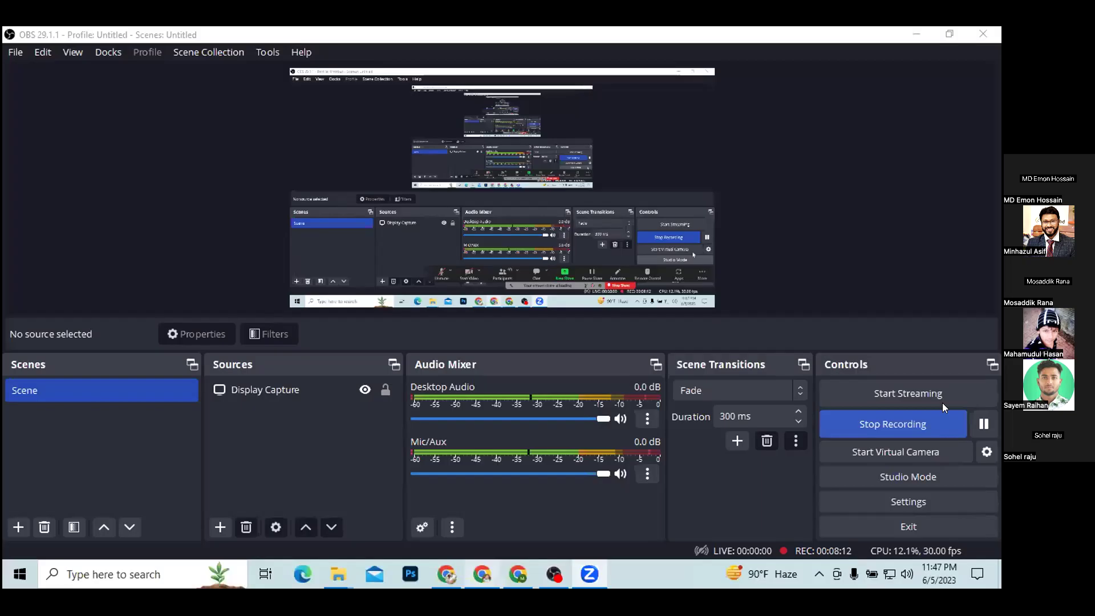
click(919, 34)
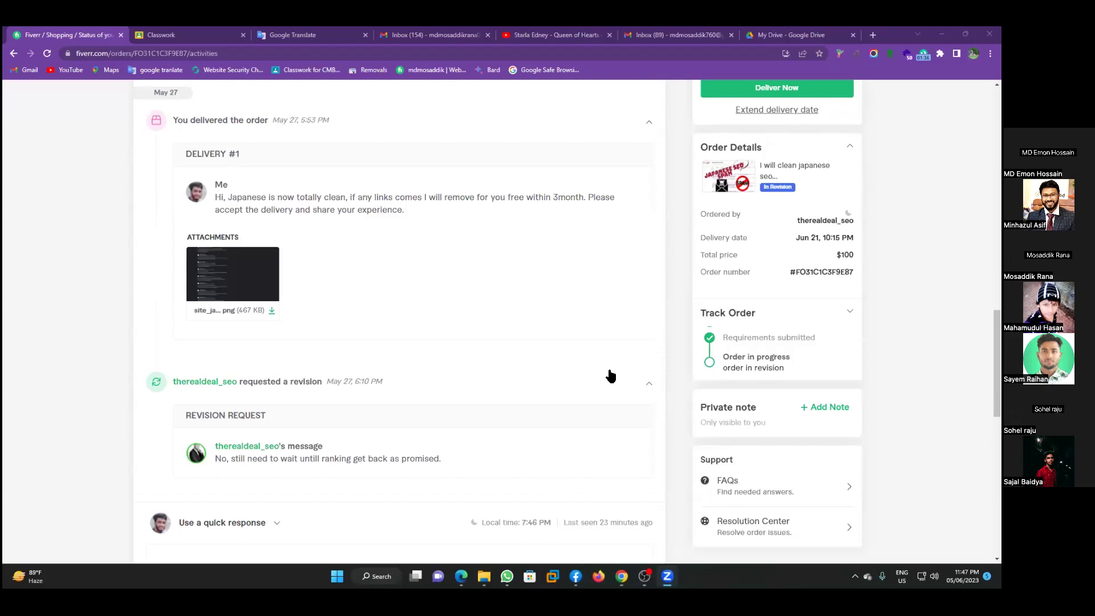
Step: Open the inbox conversation with the order's buyer and enable writing a message there despite the active order
scroll(610, 376, up, 3)
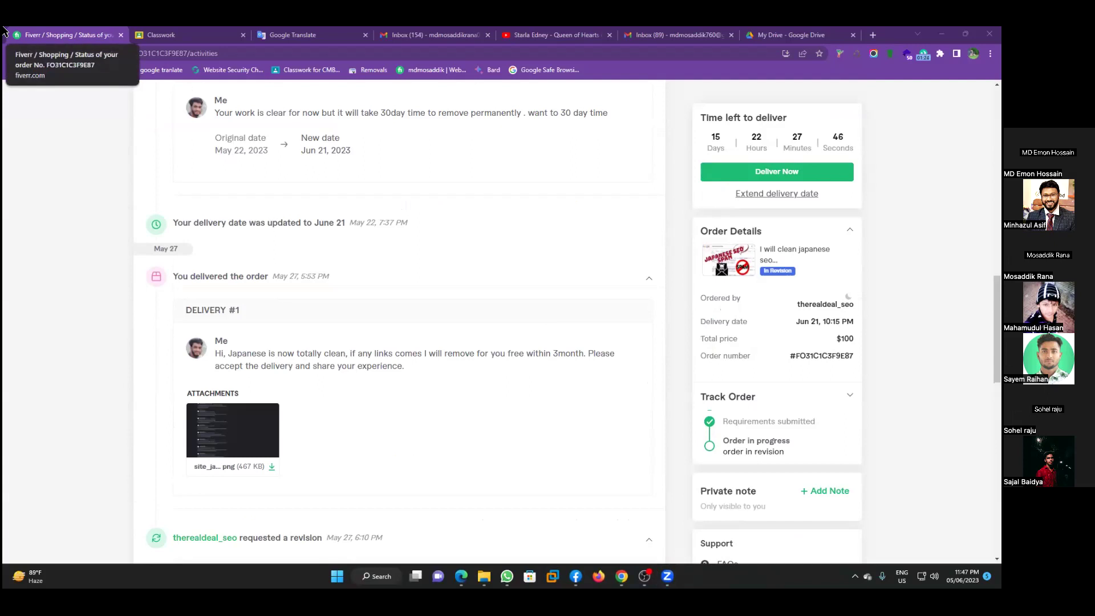
scroll(399, 320, up, 7)
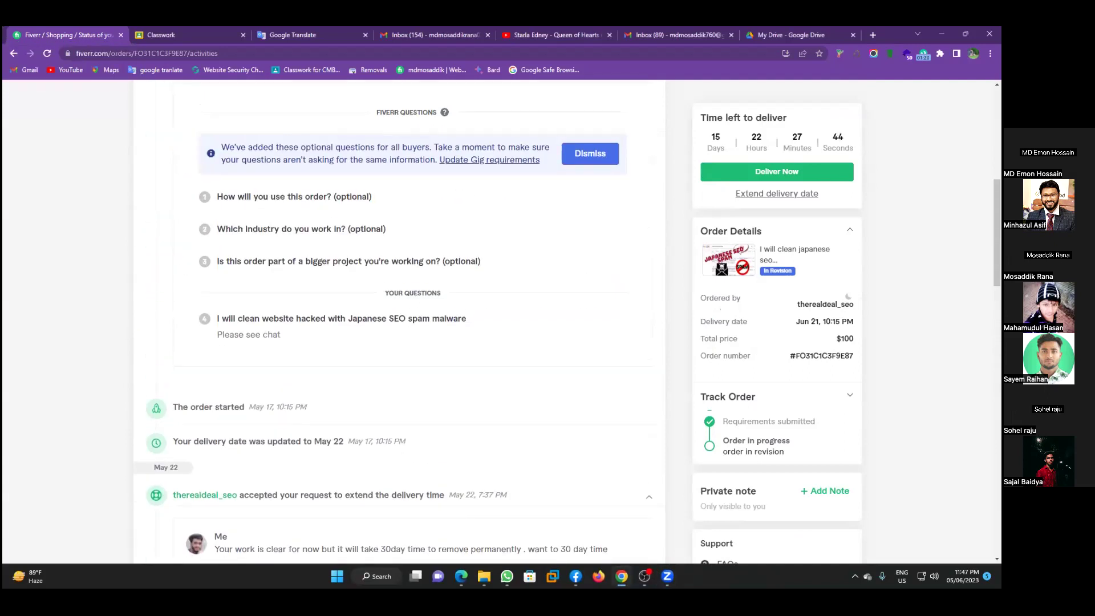
scroll(399, 319, up, 7)
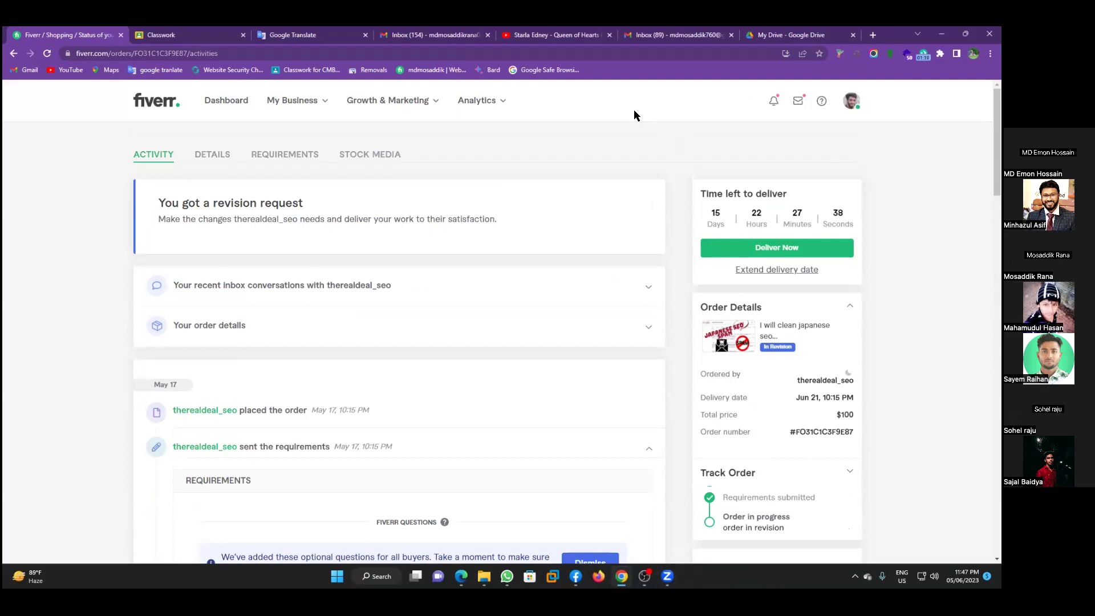
click(797, 102)
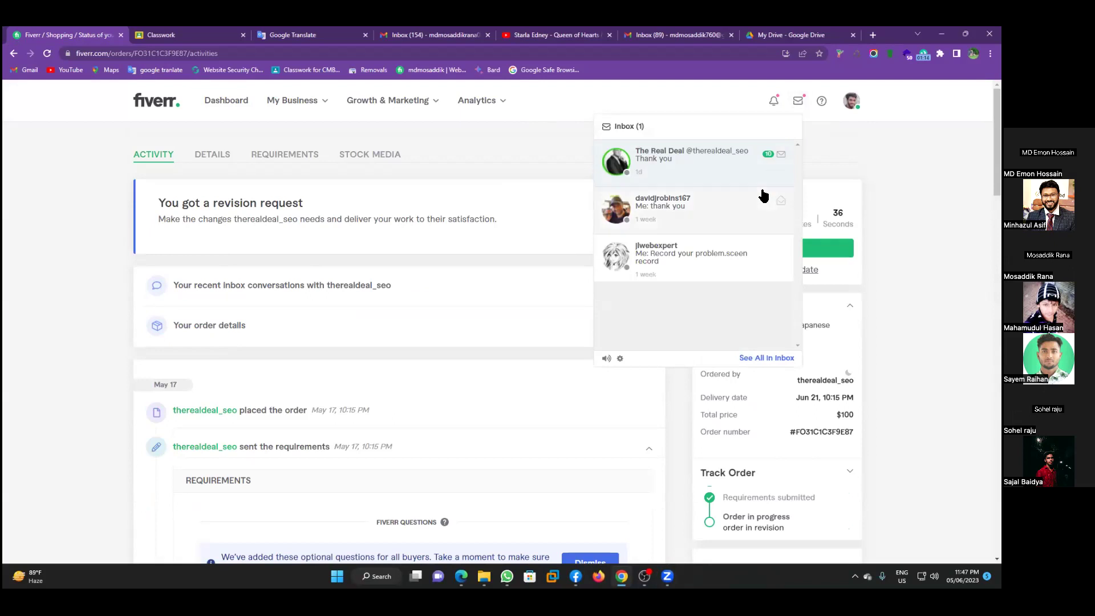
click(714, 160)
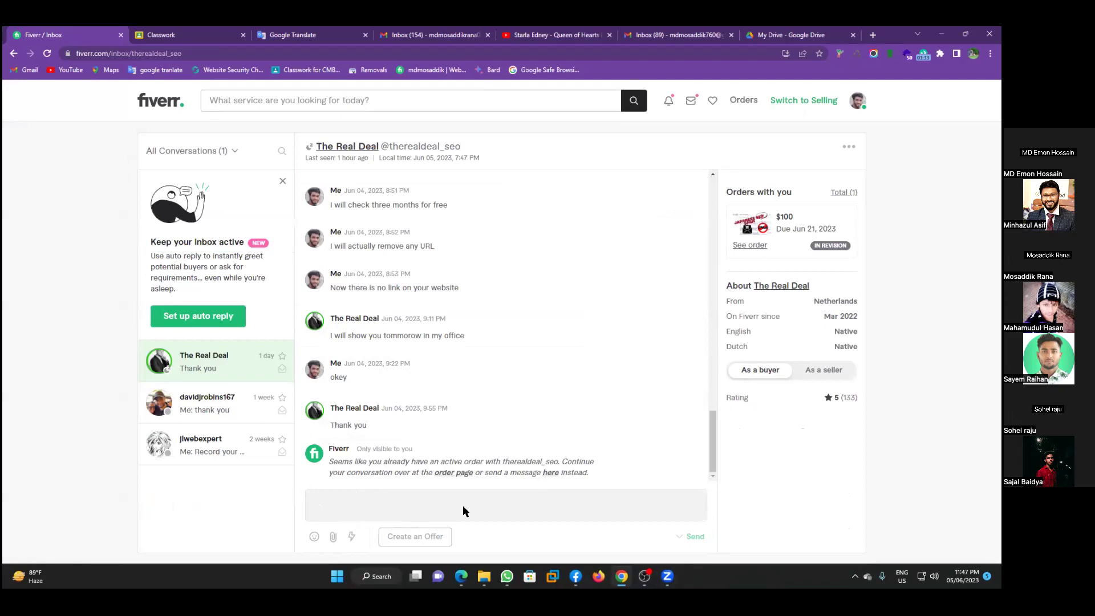
click(552, 473)
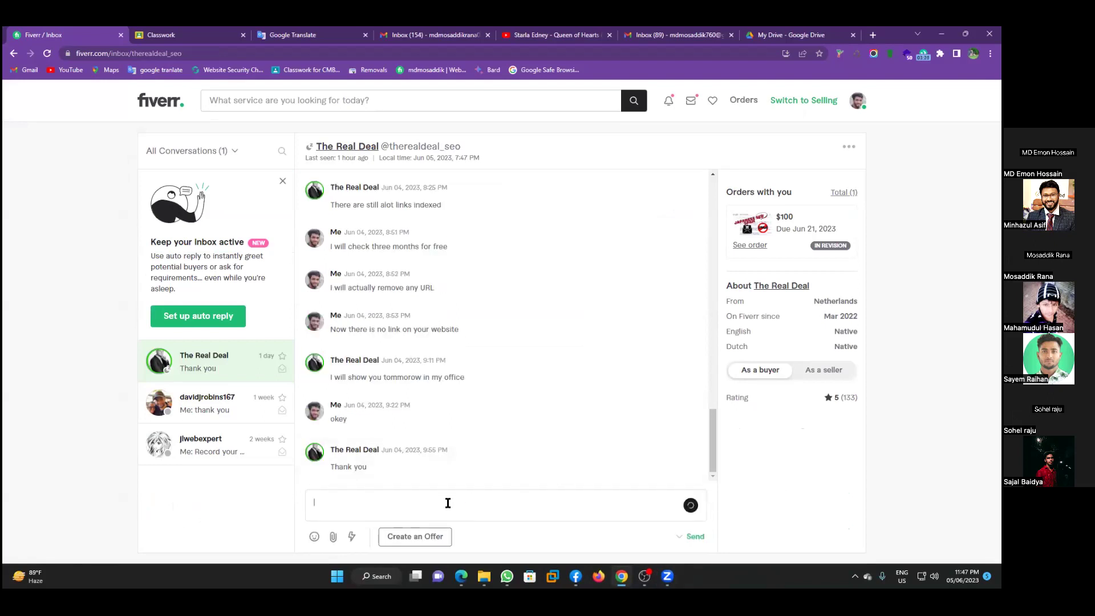
Step: Start a new quick response titled "Landing Page Design" and begin its text with "-"
click(351, 537)
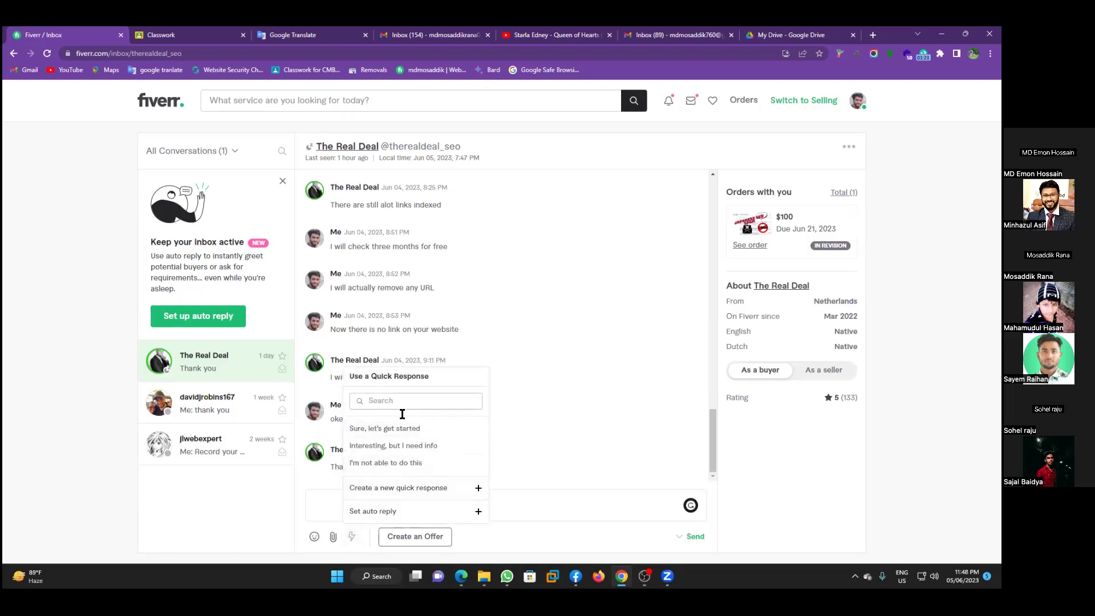
click(437, 489)
click(451, 235)
text(Lan)
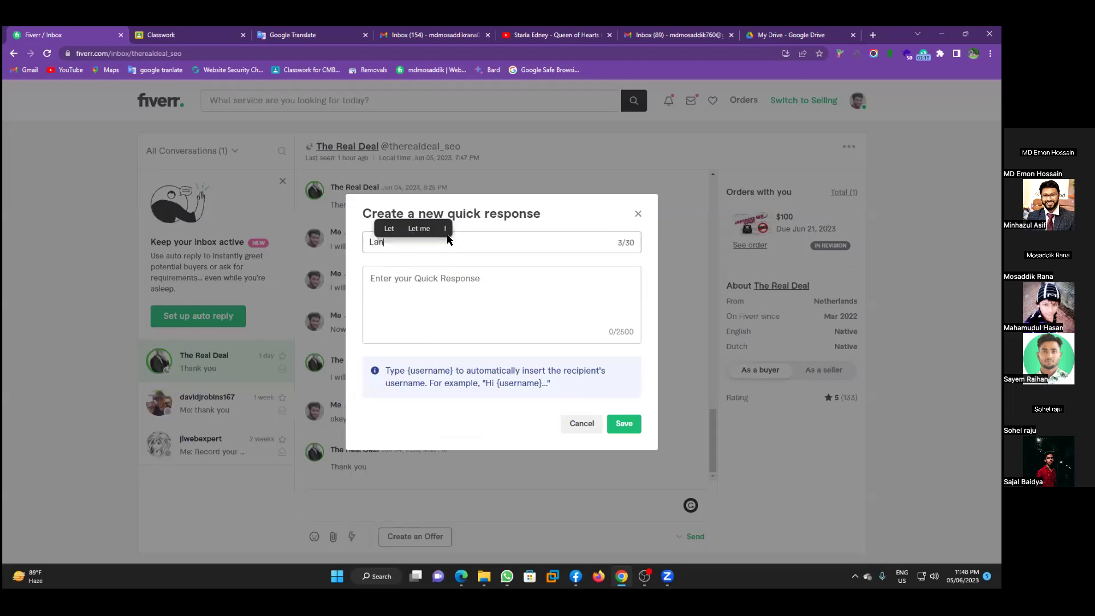
text(ding Page Design)
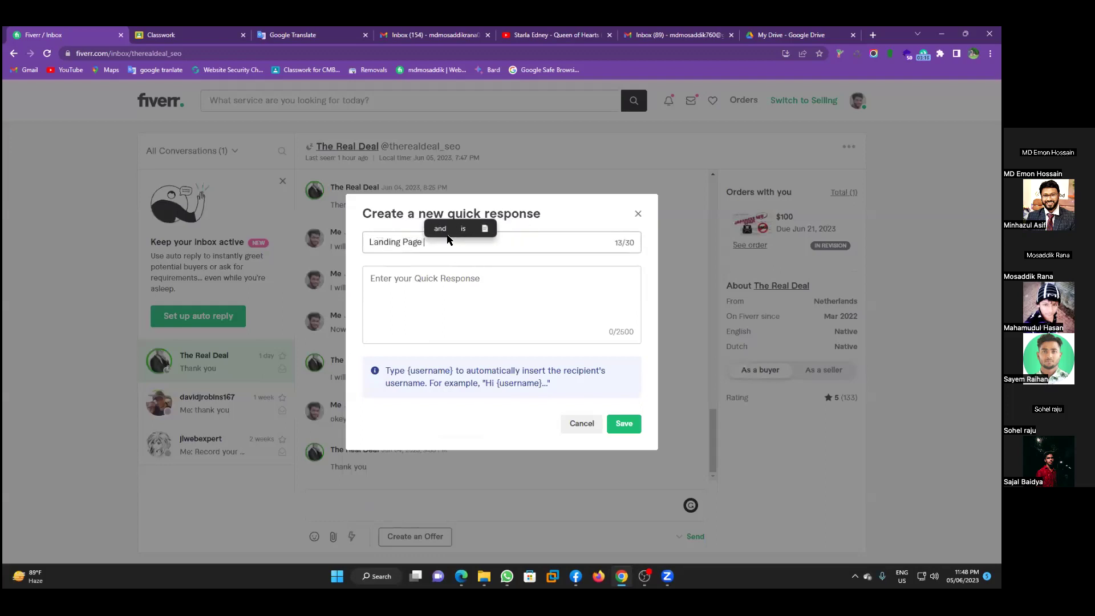
click(505, 300)
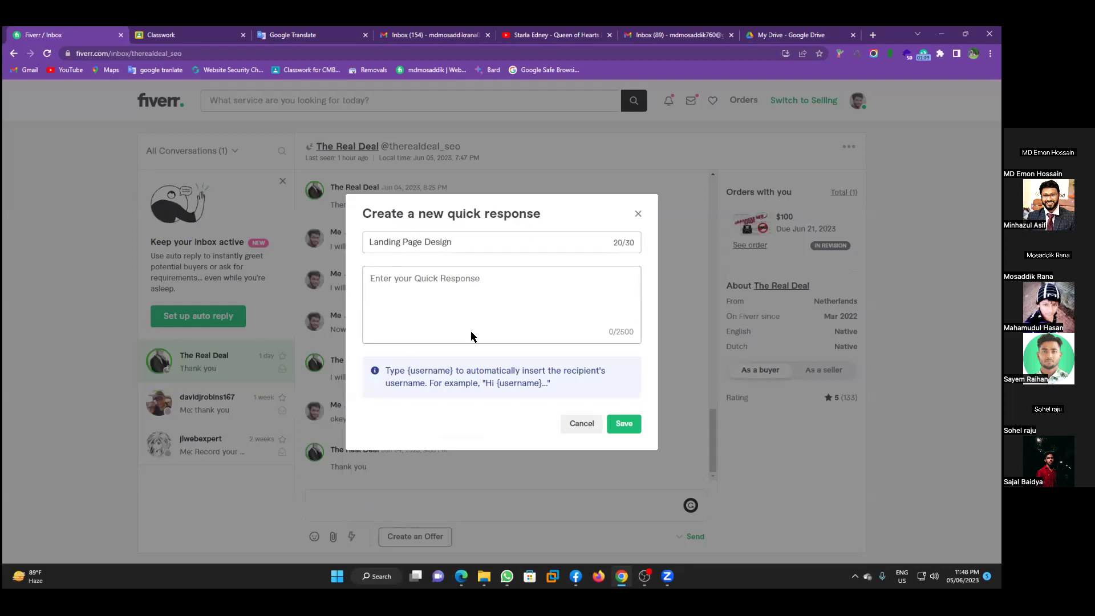
text(-)
key(super+space)
key(super+space)
key(super+w)
key(super+a)
key(Escape)
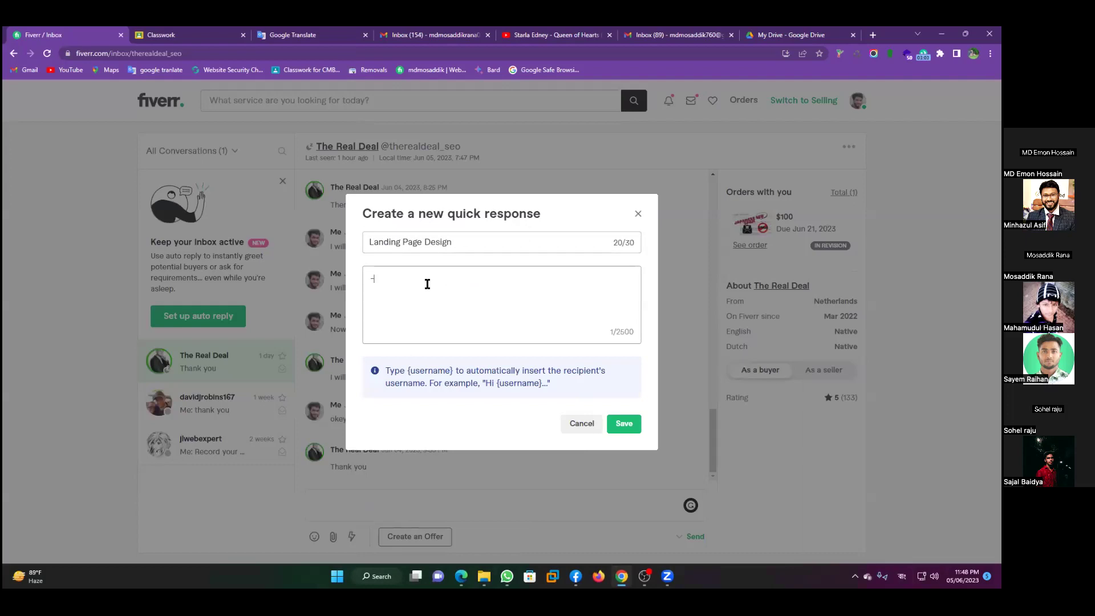
key(super+space)
key(super+w)
key(super+a)
key(super+i)
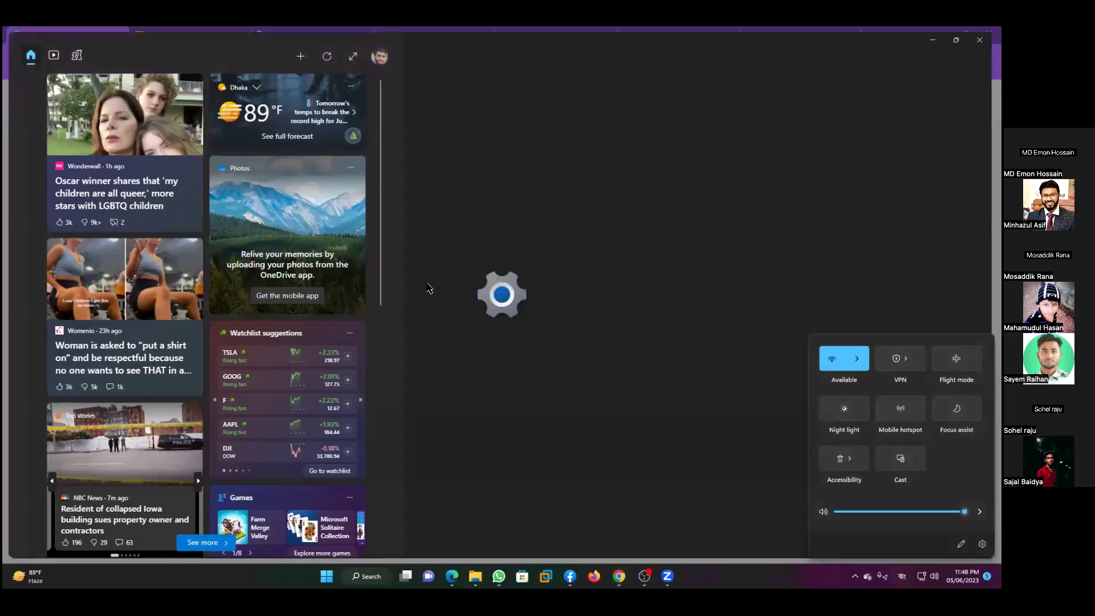
key(super+e)
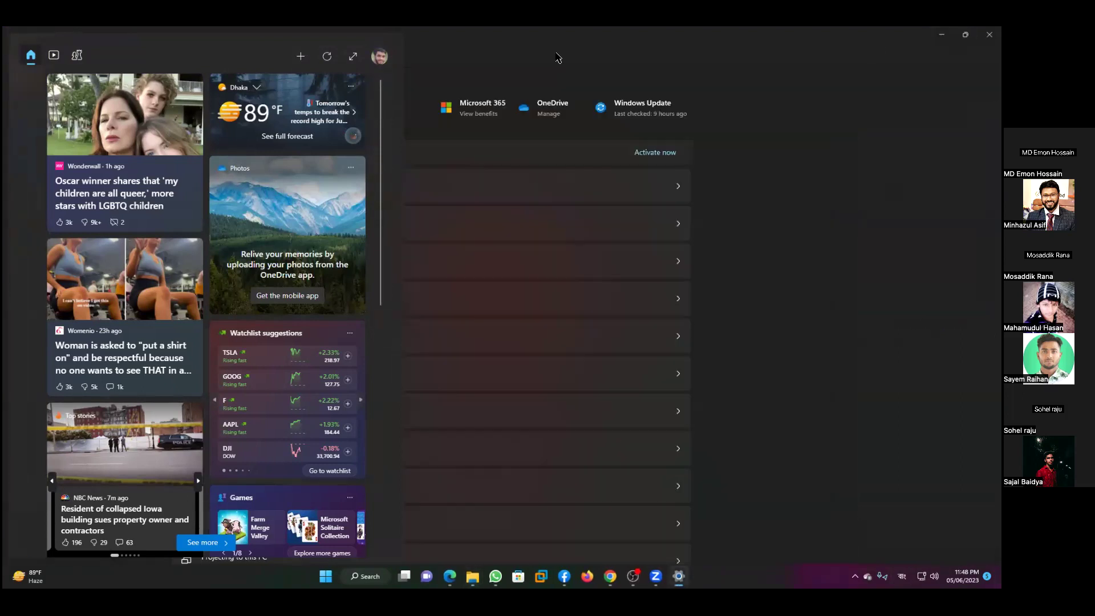
Step: Switch back to the Fiverr conversation in Chrome and dismiss the unfinished quick response and the widgets board
key(alt+Tab)
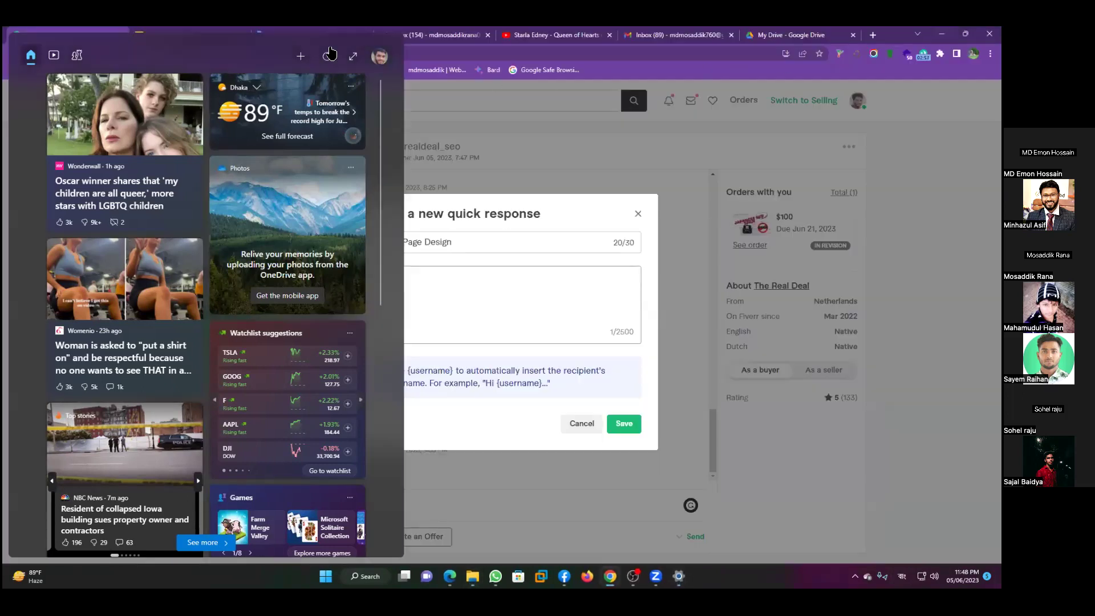
click(465, 130)
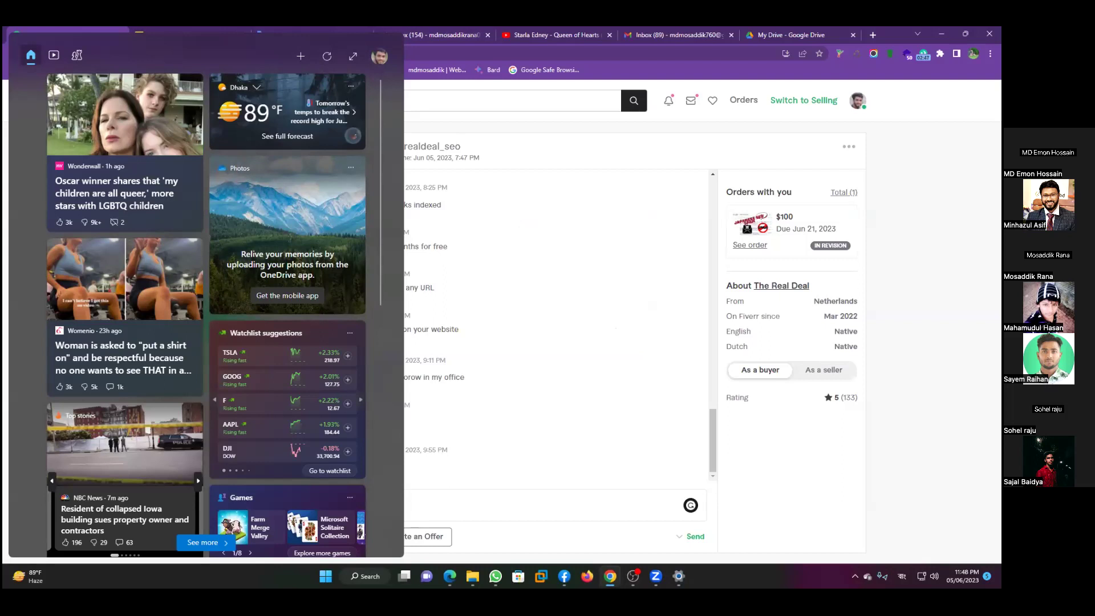
click(467, 435)
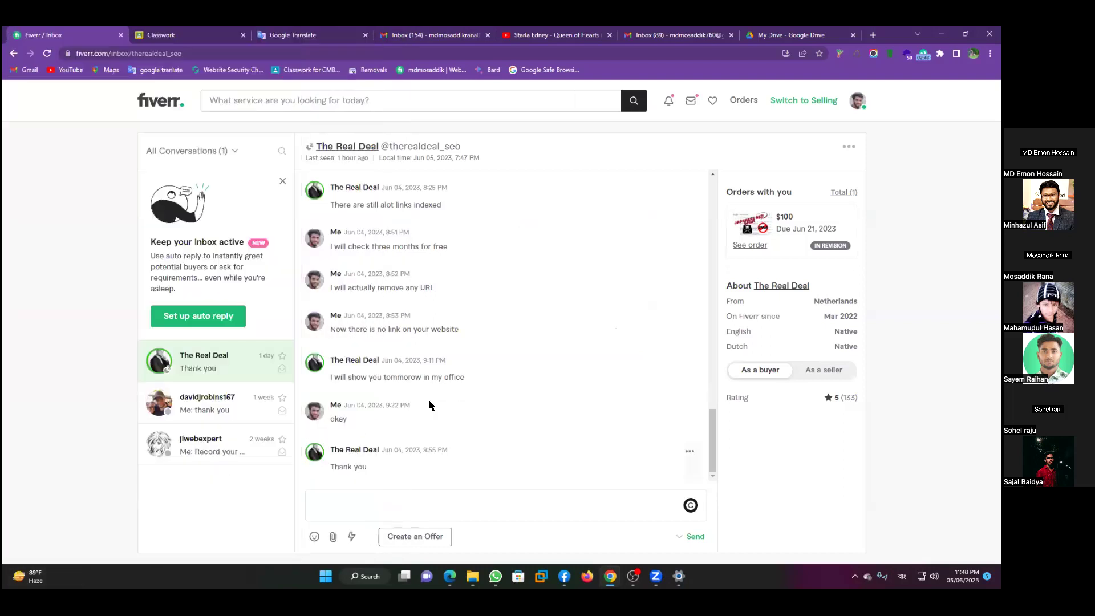
Step: Start a new quick response, clear the name mistyped in Bengali, and change the keyboard input language to English (US)
click(352, 534)
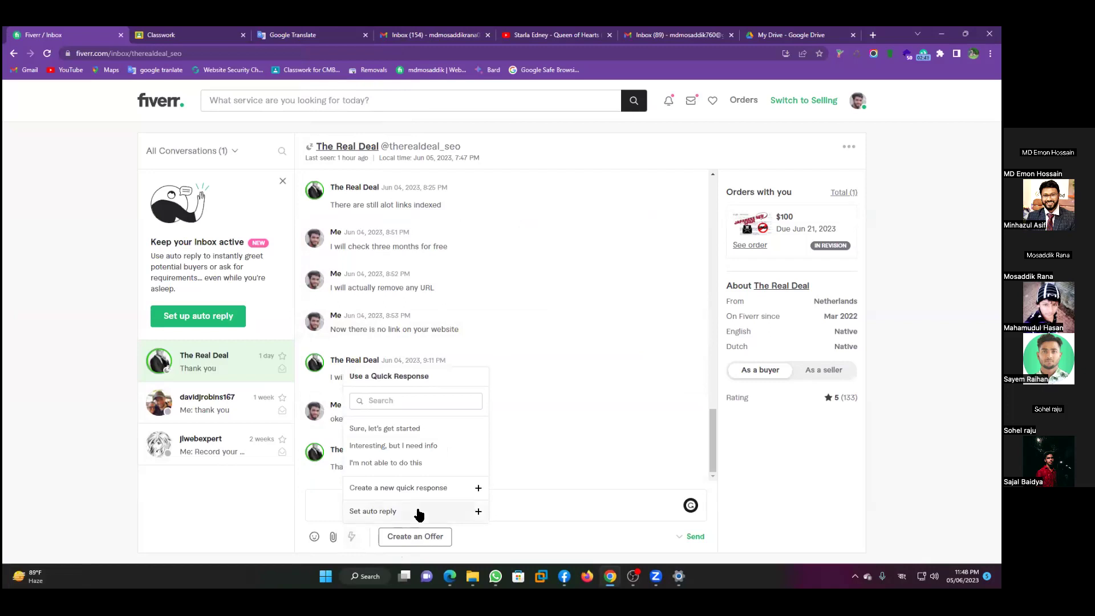
click(393, 489)
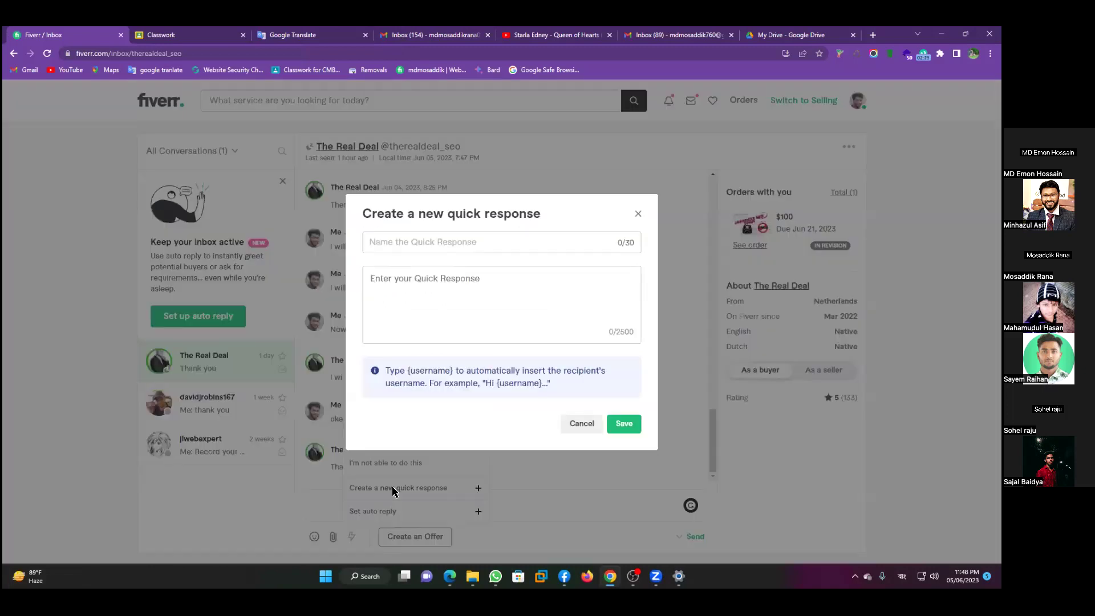
click(454, 242)
text(তোম্লু)
key(BackSpace)
key(BackSpace)
key(BackSpace)
key(BackSpace)
key(BackSpace)
key(BackSpace)
key(BackSpace)
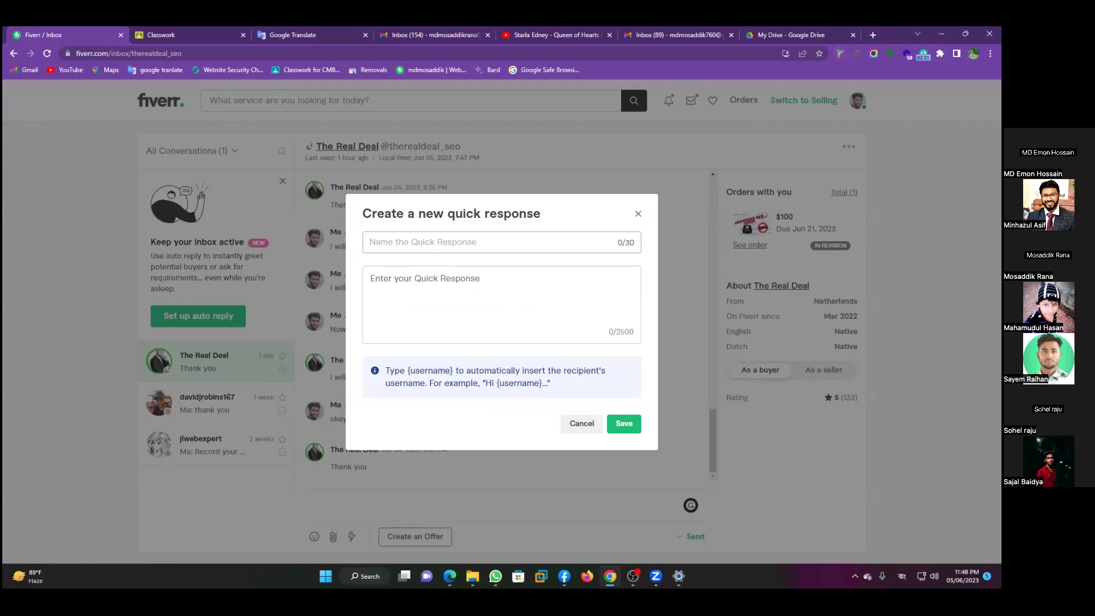
key(super+space)
Step: Name the new quick response "landing page design"
click(443, 283)
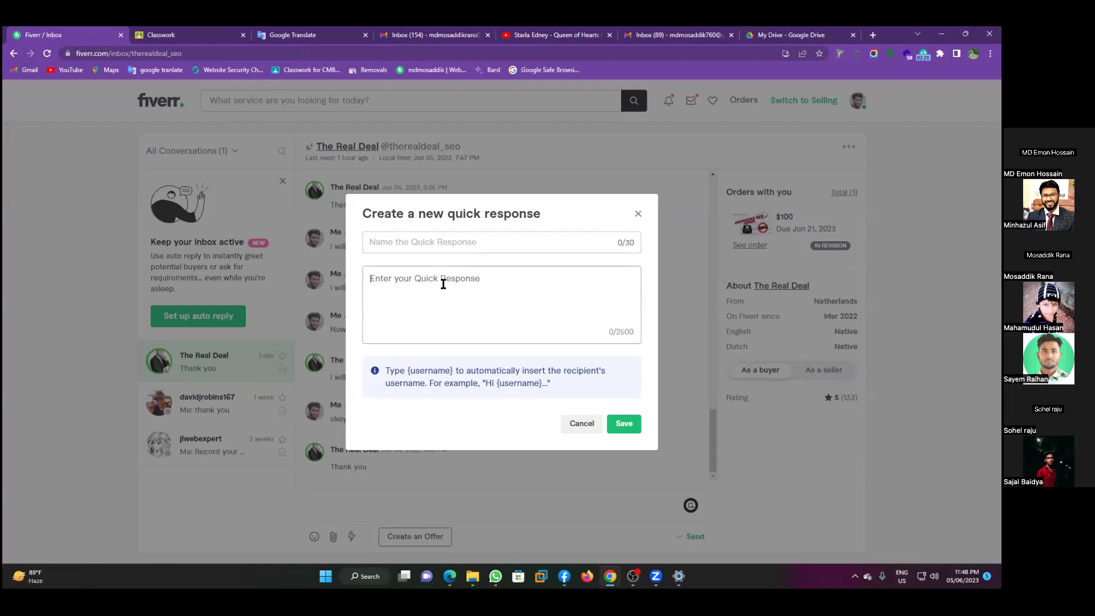
text(lan)
click(417, 243)
text(landing page )
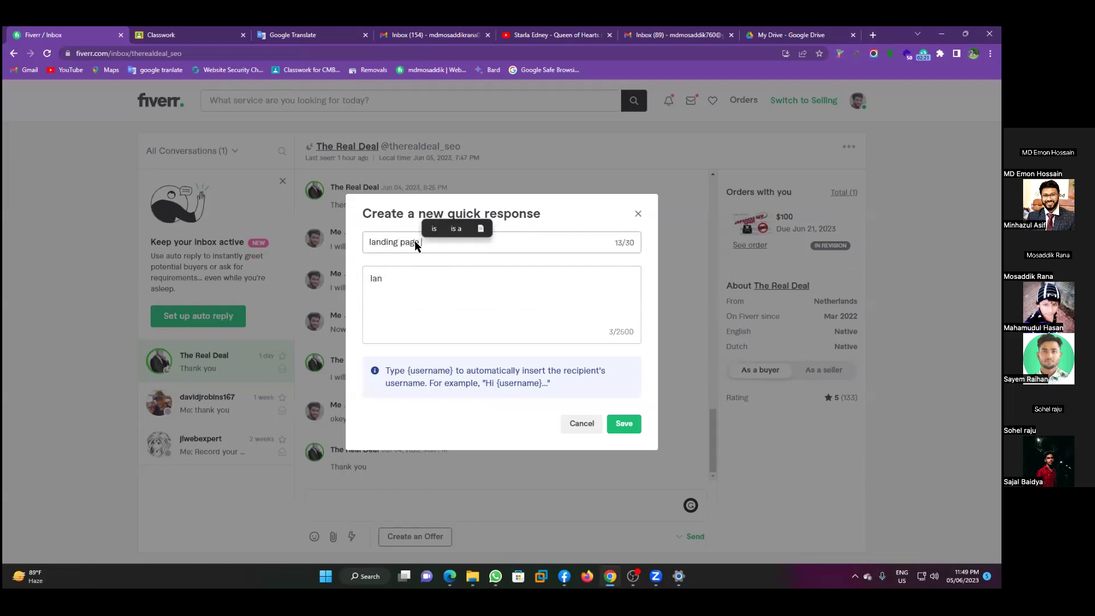
text(design)
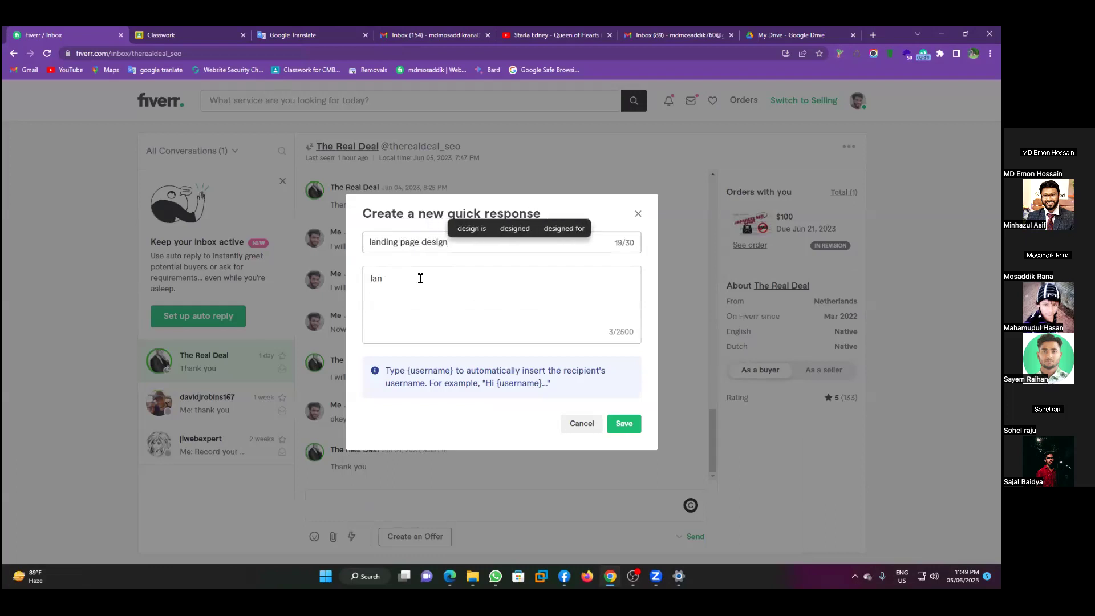
Step: Replace the response text with three lines, "what is your platform ?", "how much pages you need?" and "do you need responsiveness", and save the quick response
drag(420, 278, 359, 279)
text(what)
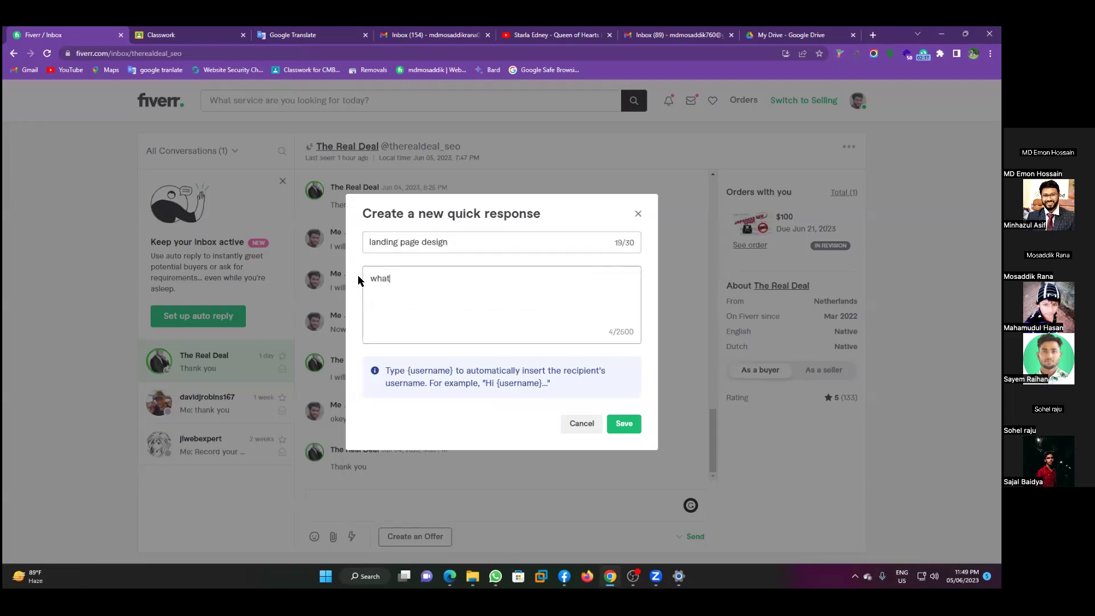
text( is your platform ? how m)
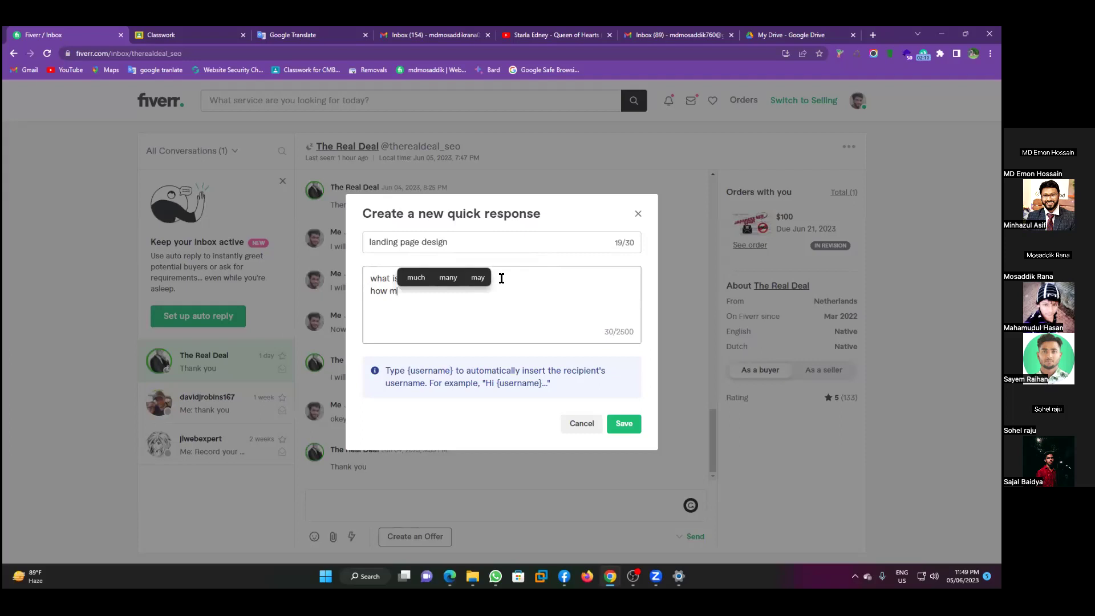
text(uch pages )
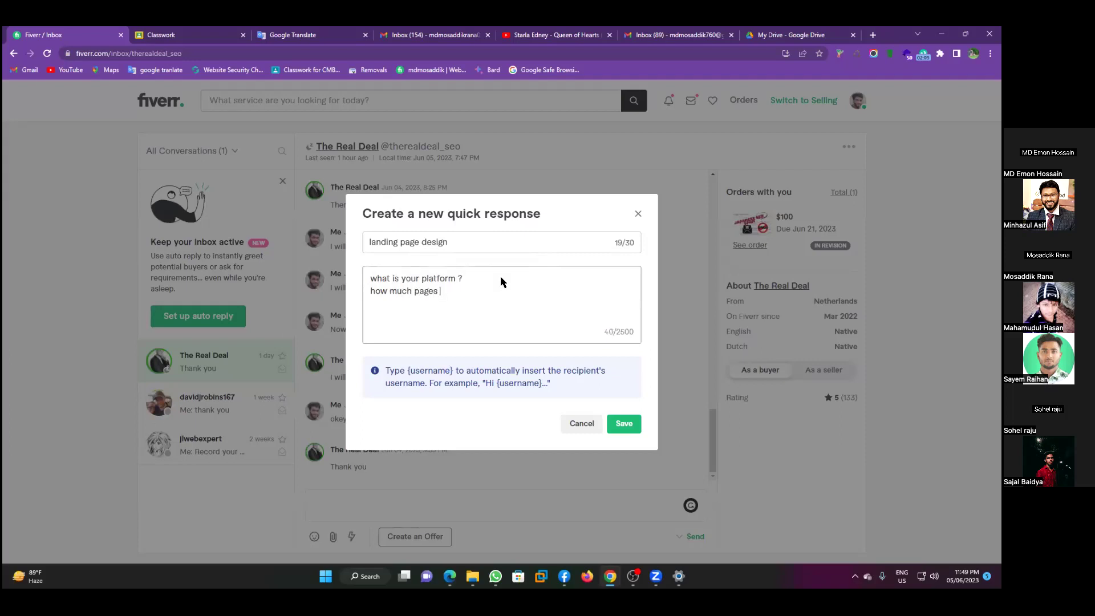
text(you need?)
key(Return)
text(do you need res)
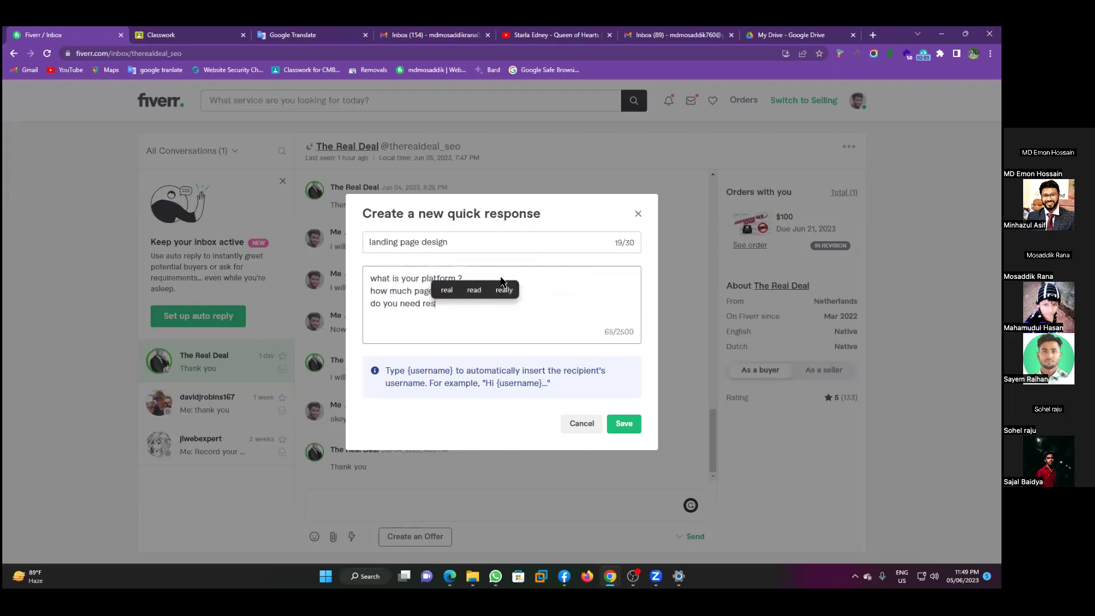
text(ponsiveness)
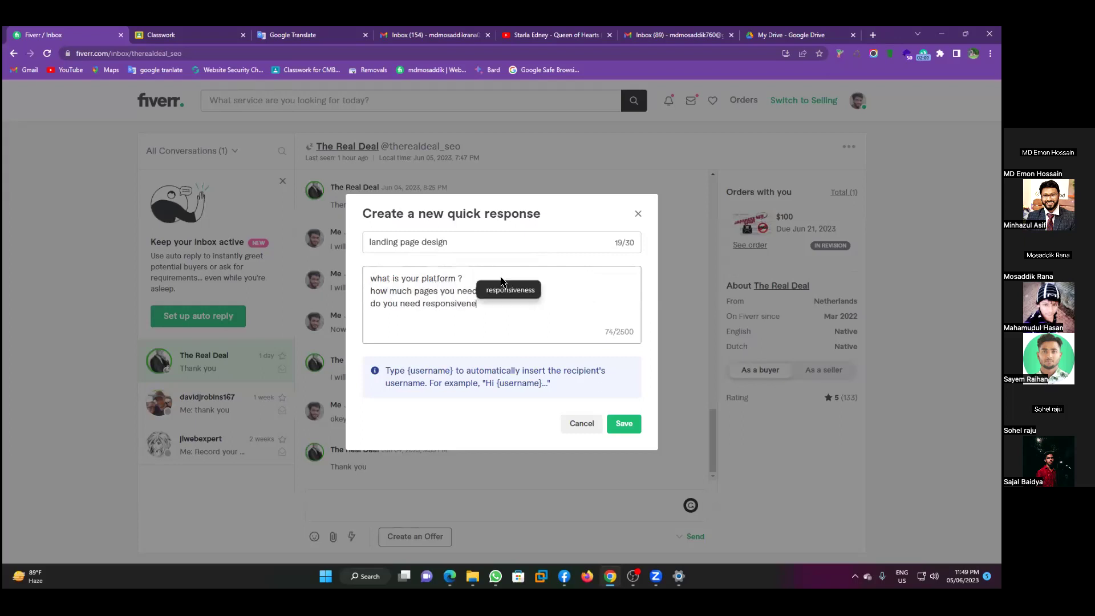
key(Return)
key(Return)
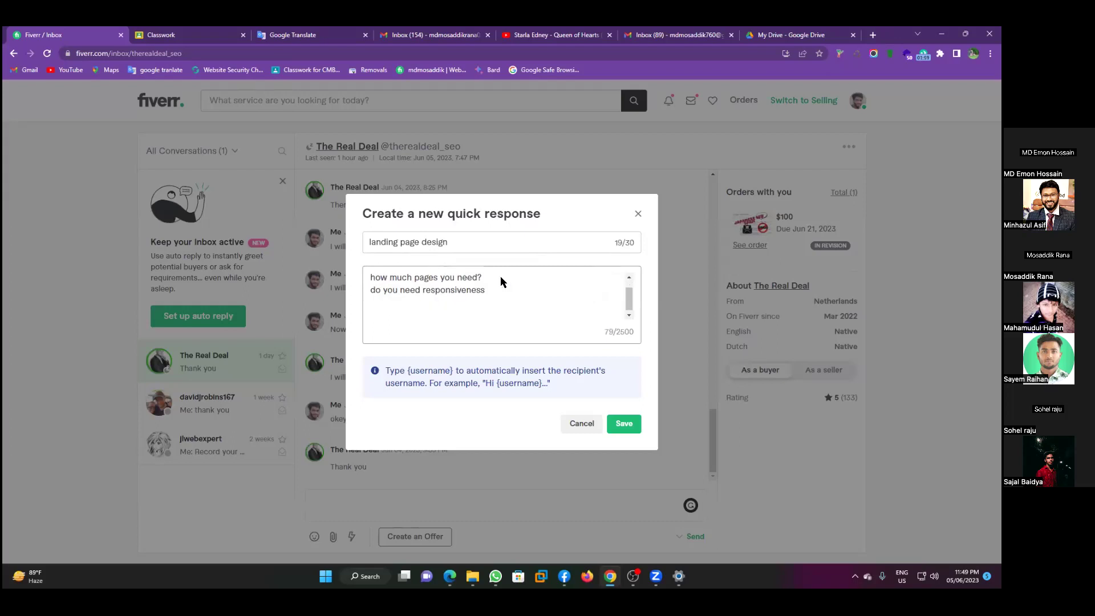
click(622, 428)
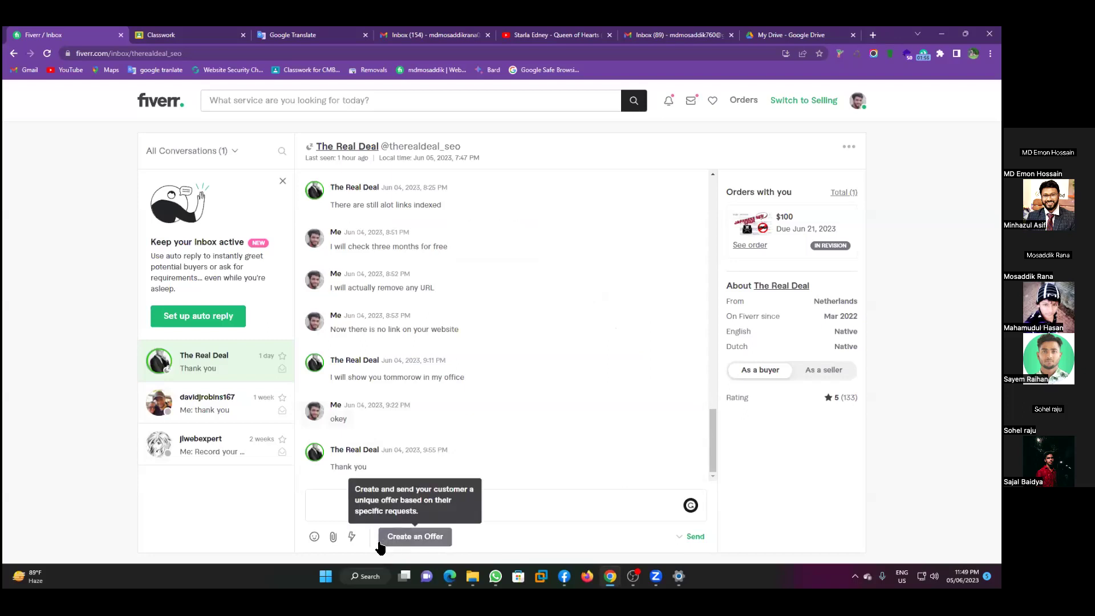
Step: Insert the "landing page design" quick response into the message to the buyer and go over its questions
click(352, 538)
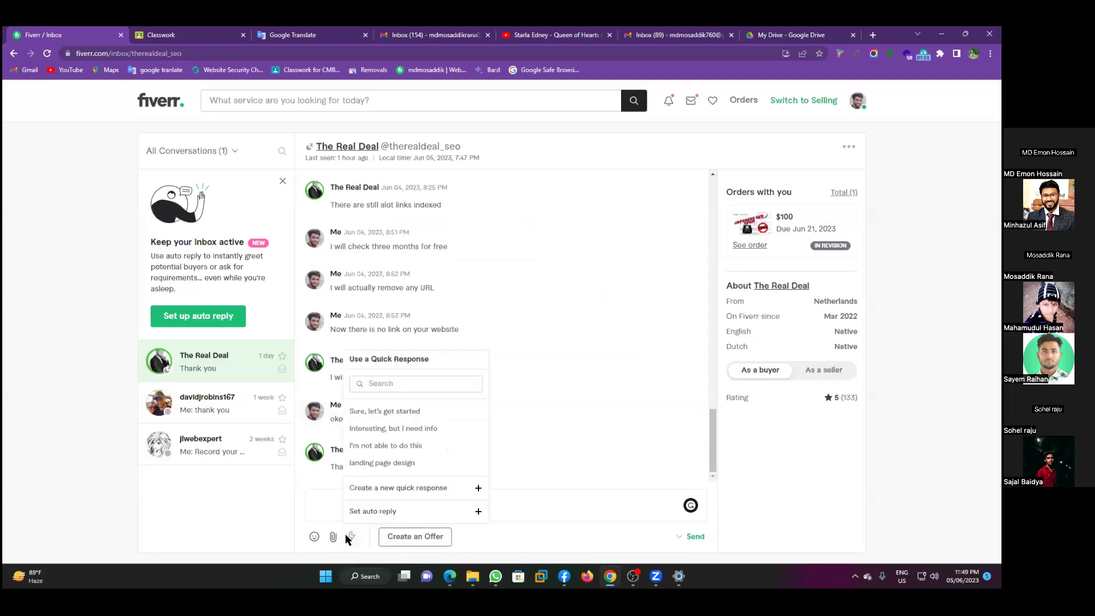
click(398, 463)
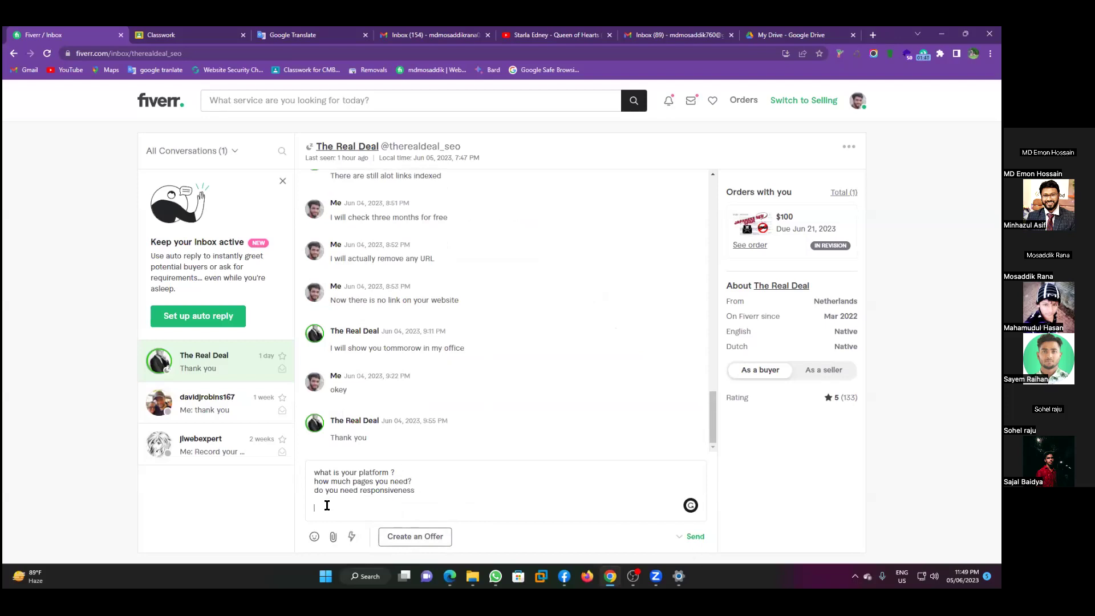
drag(325, 506, 305, 477)
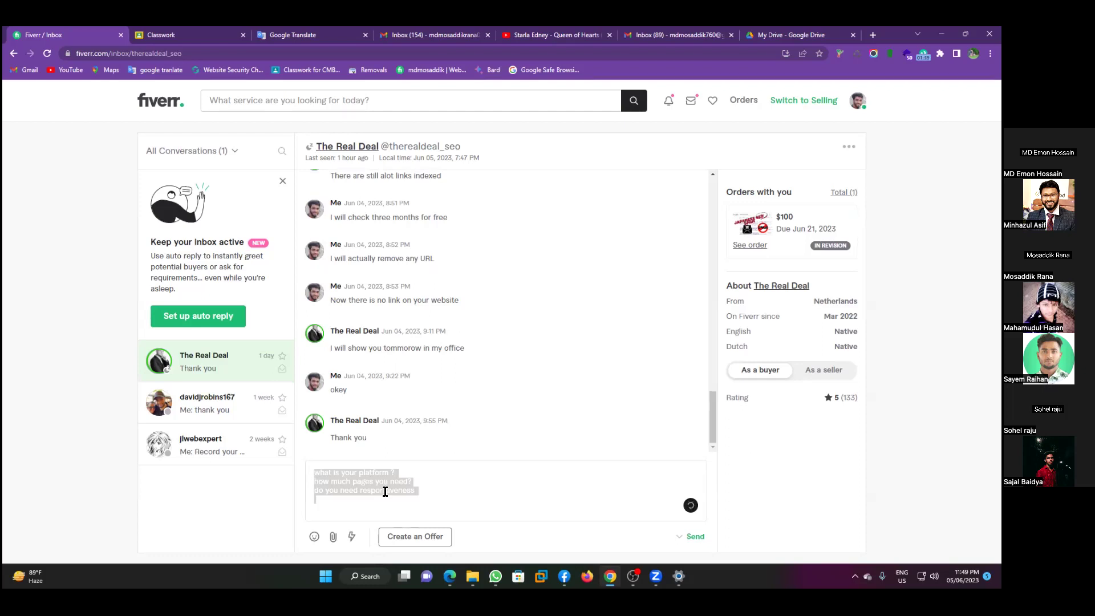
click(453, 486)
drag(415, 486, 314, 485)
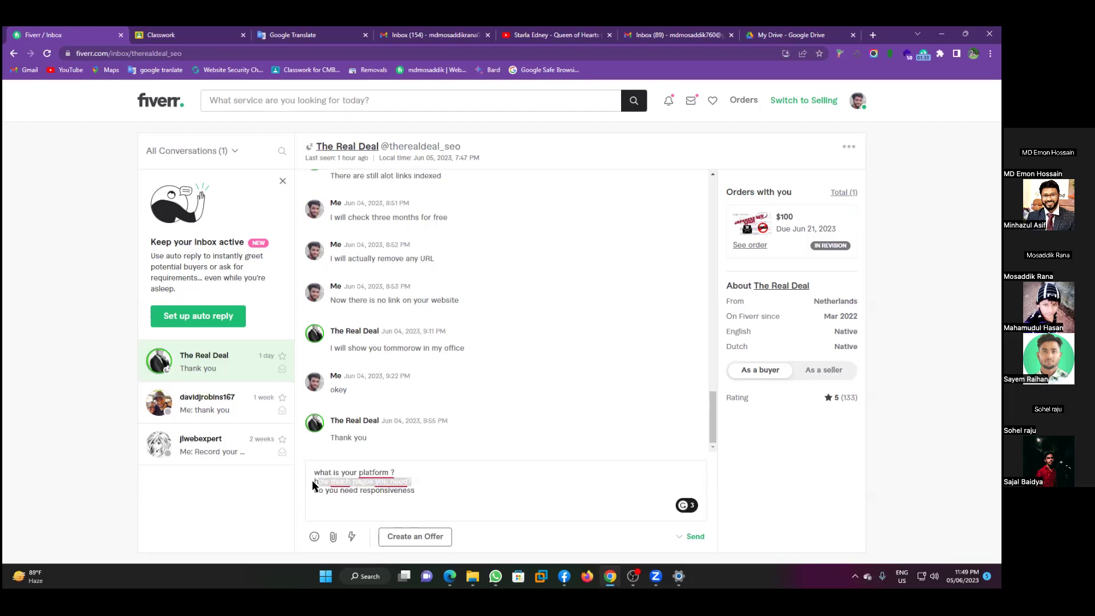
click(331, 484)
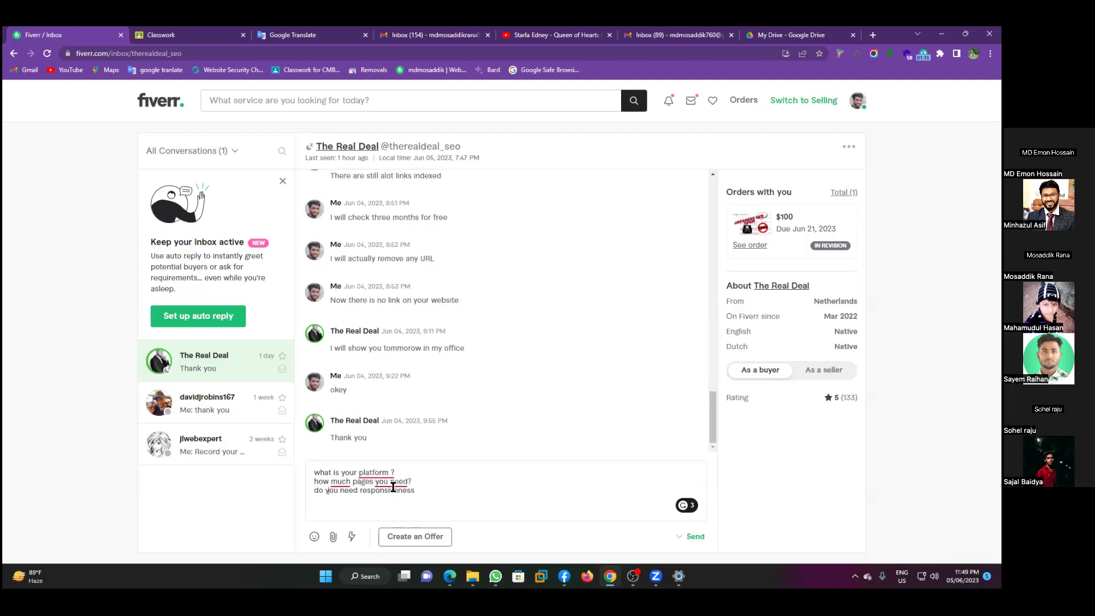
Step: Clear all of the inserted quick response text from the unsent message
drag(427, 491, 250, 484)
key(ctrl+a)
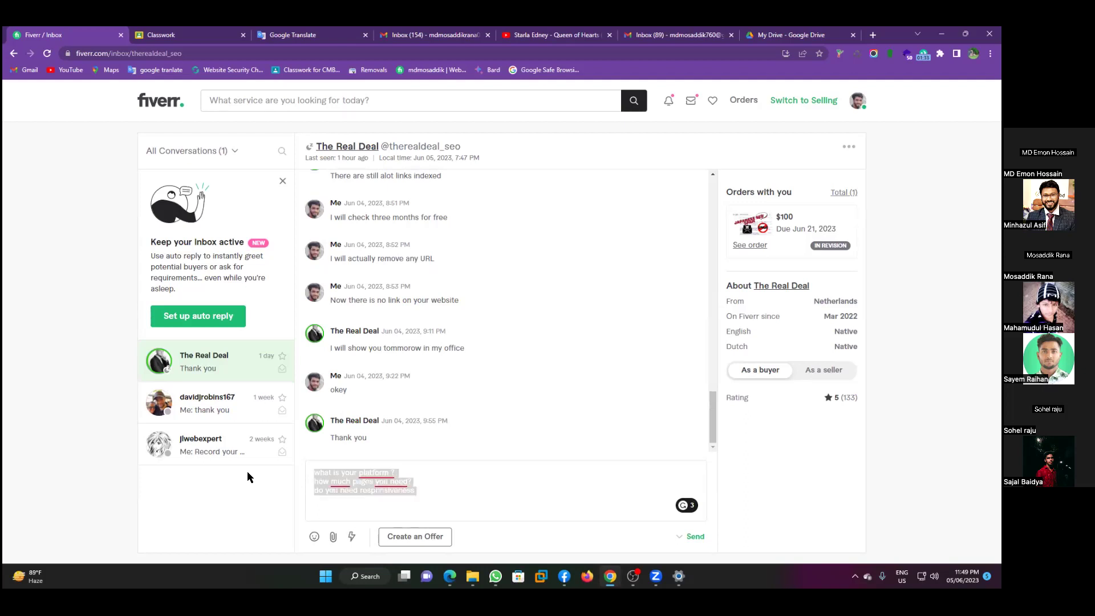
key(BackSpace)
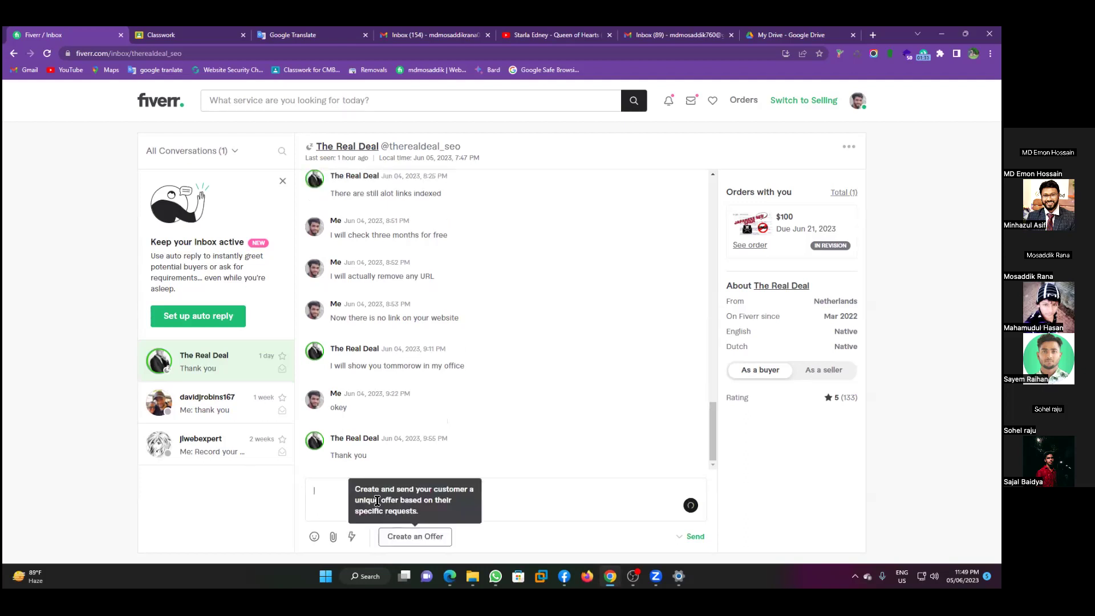
Step: Set up an auto reply with the message "Thanks for your message. I am responding you soon."
click(352, 537)
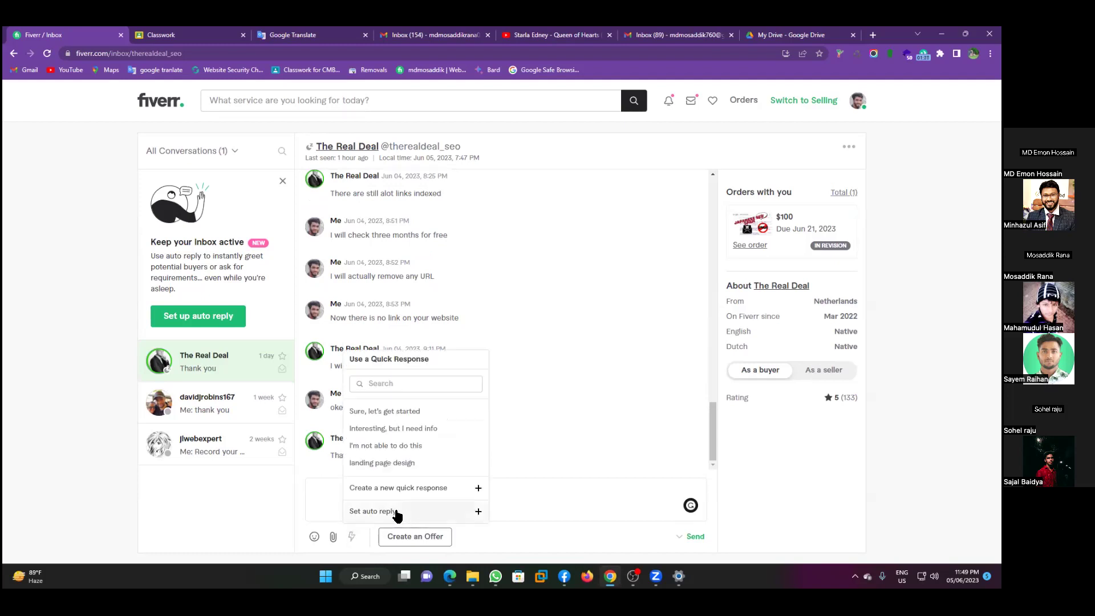
click(475, 515)
click(468, 341)
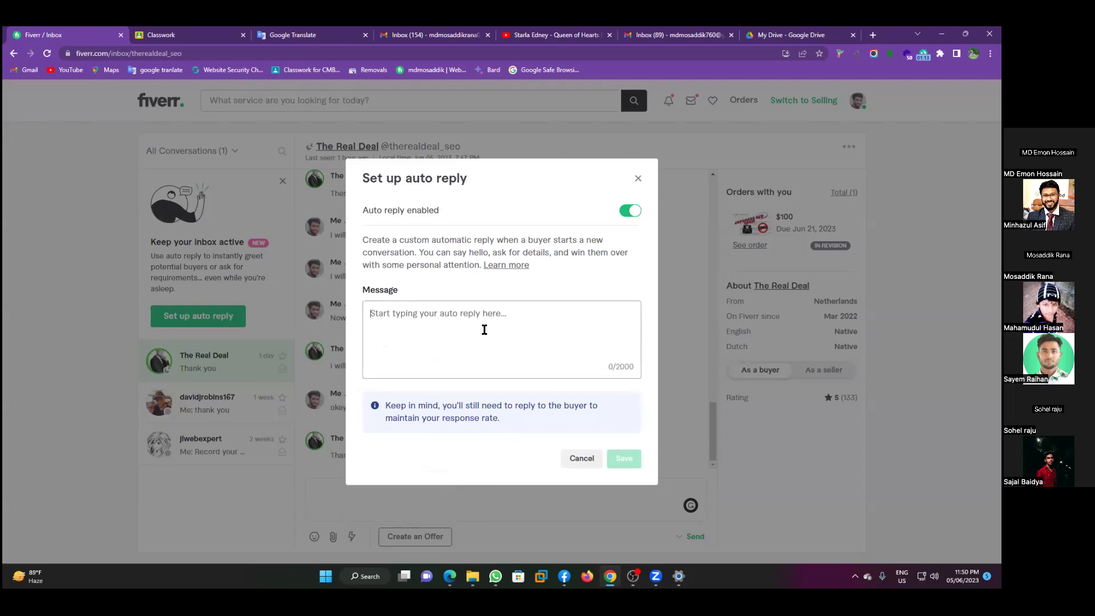
text(Thanks for your message. I )
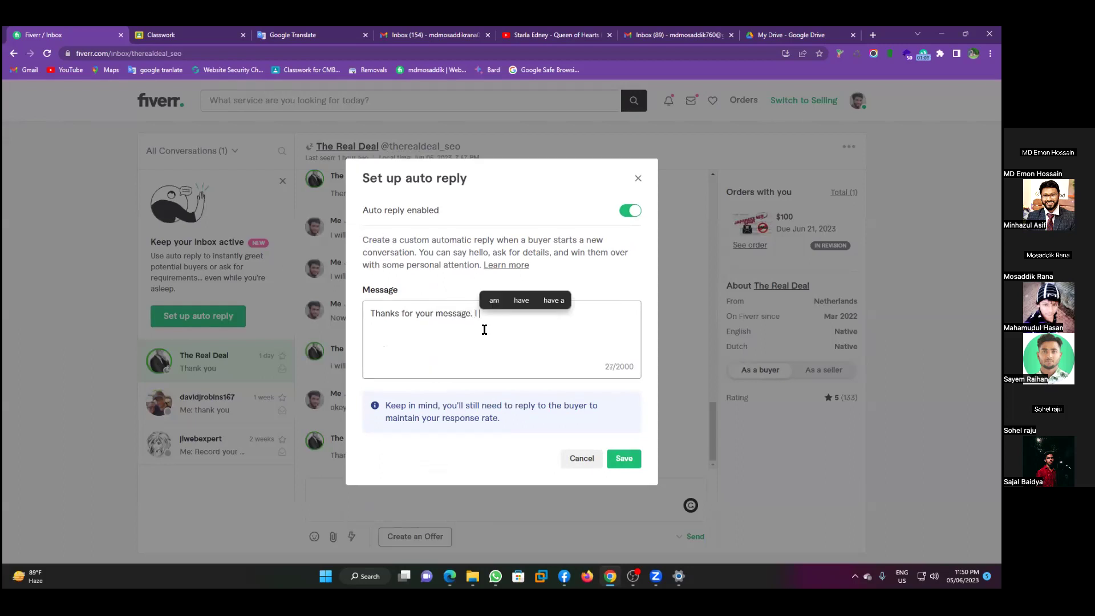
text(am res)
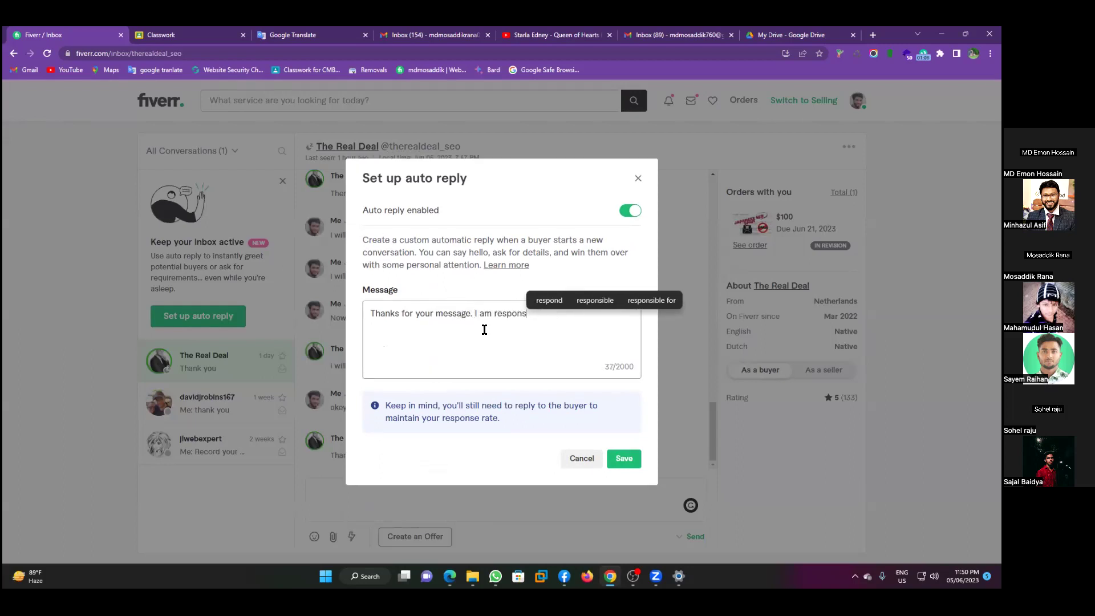
text(ponding you soon.)
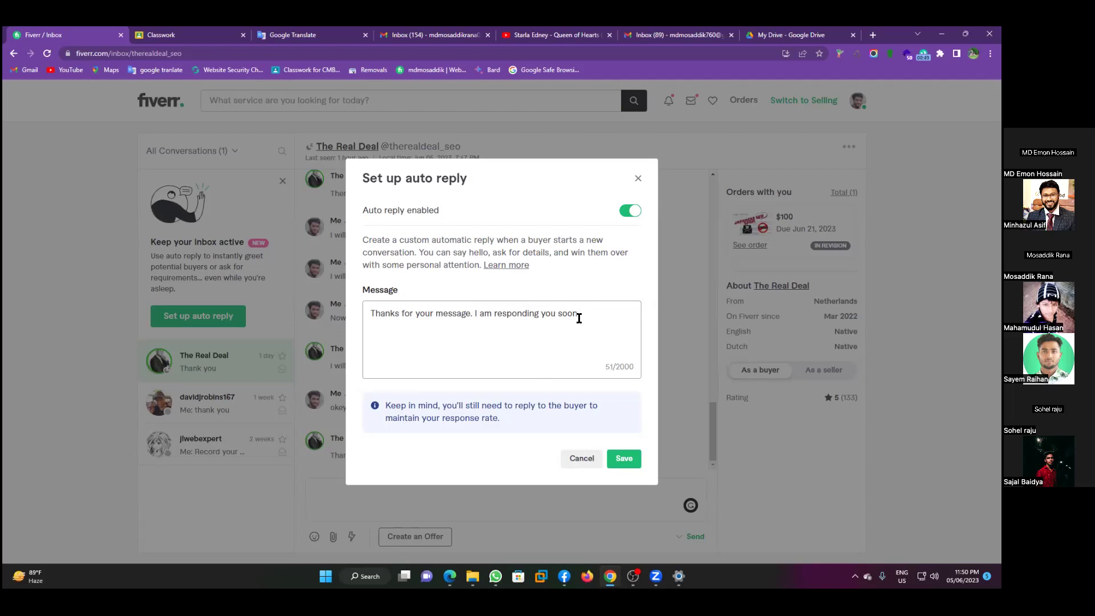
click(491, 315)
double_click(483, 313)
key(super+w)
key(super+i)
text(ll)
click(989, 35)
click(586, 303)
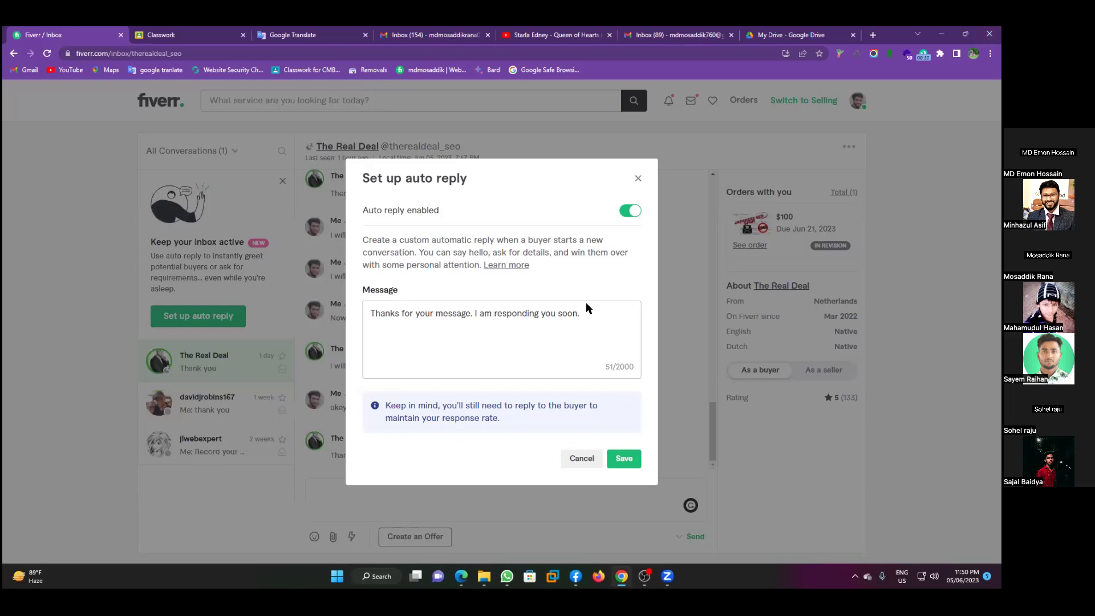
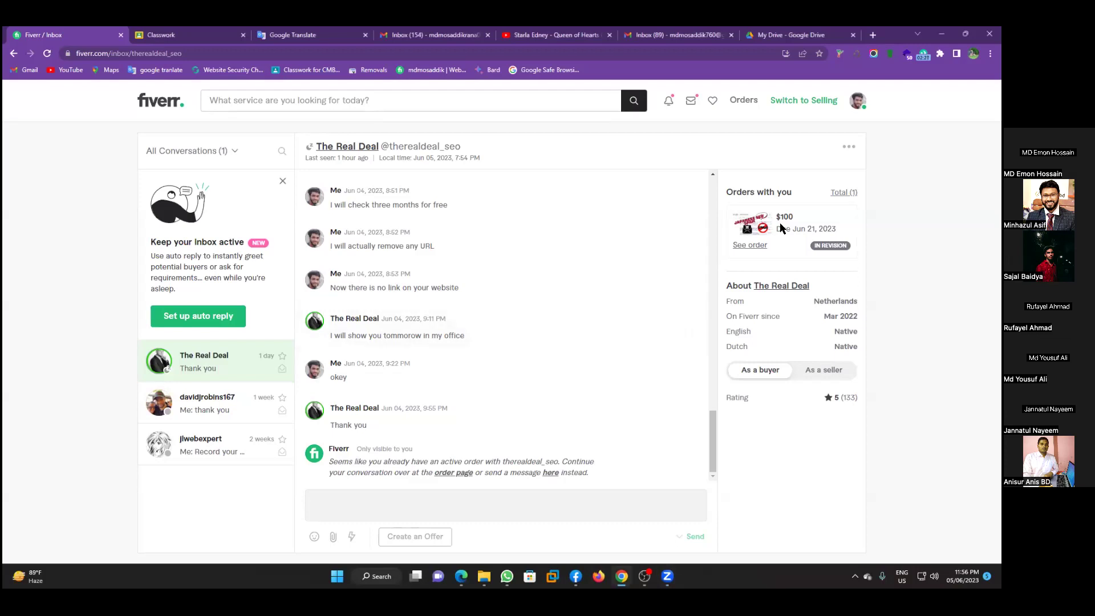
Step: Open the order with this buyer from the conversation and review its activity timeline down to the message form
click(750, 244)
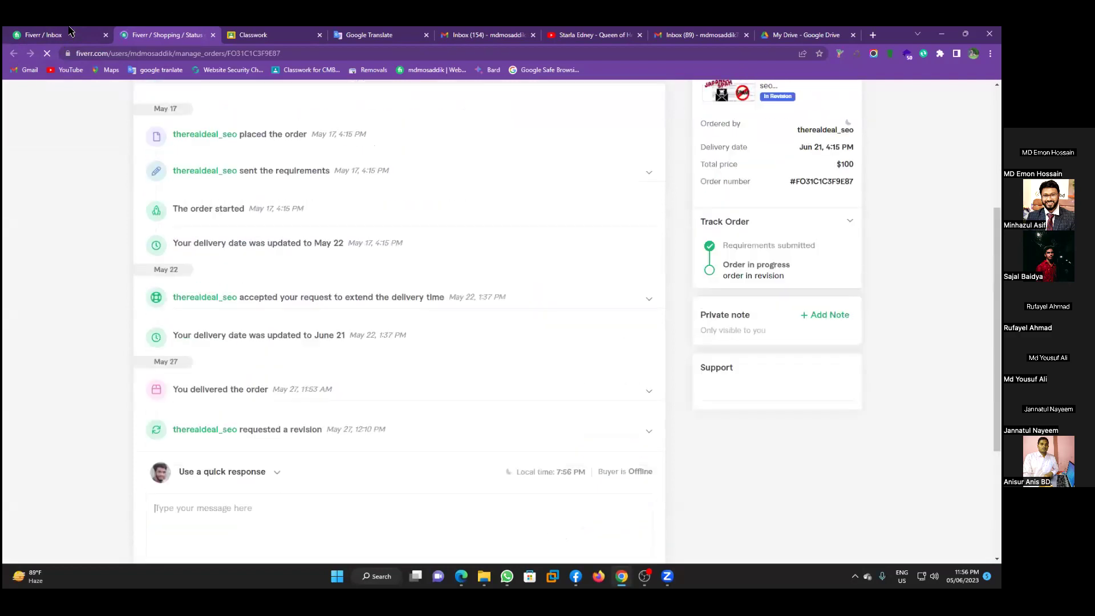
click(60, 36)
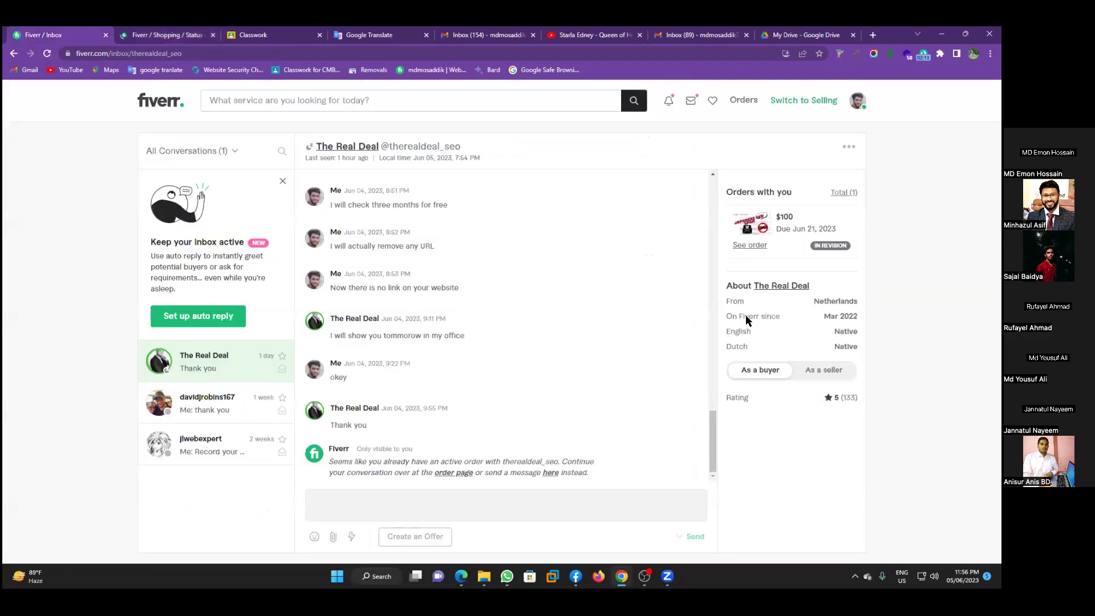
click(155, 38)
scroll(98, 180, up, 3)
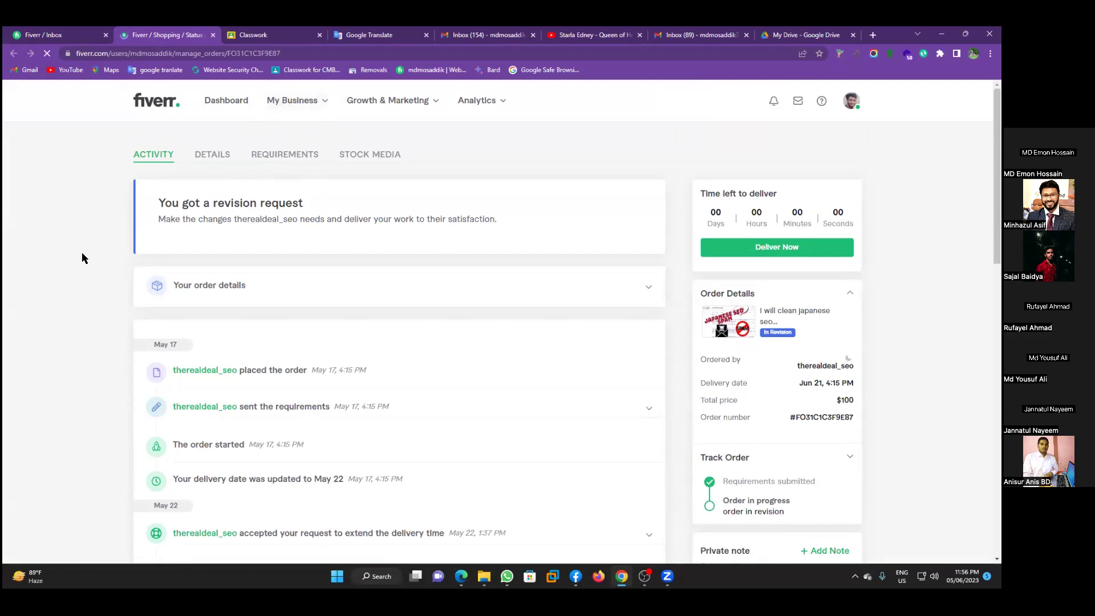
scroll(501, 319, down, 9)
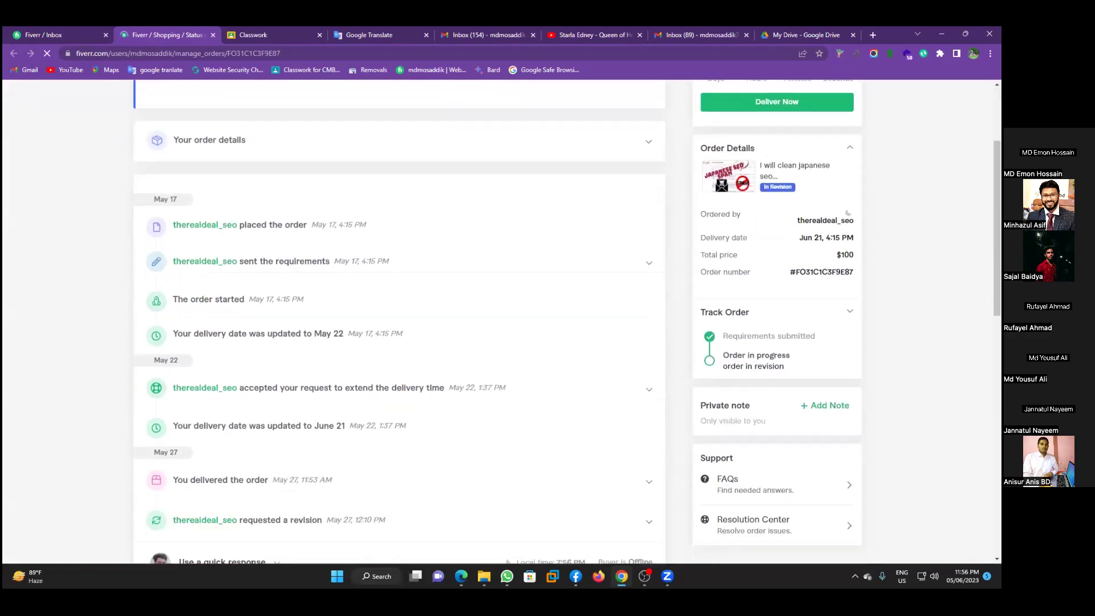
scroll(399, 319, up, 4)
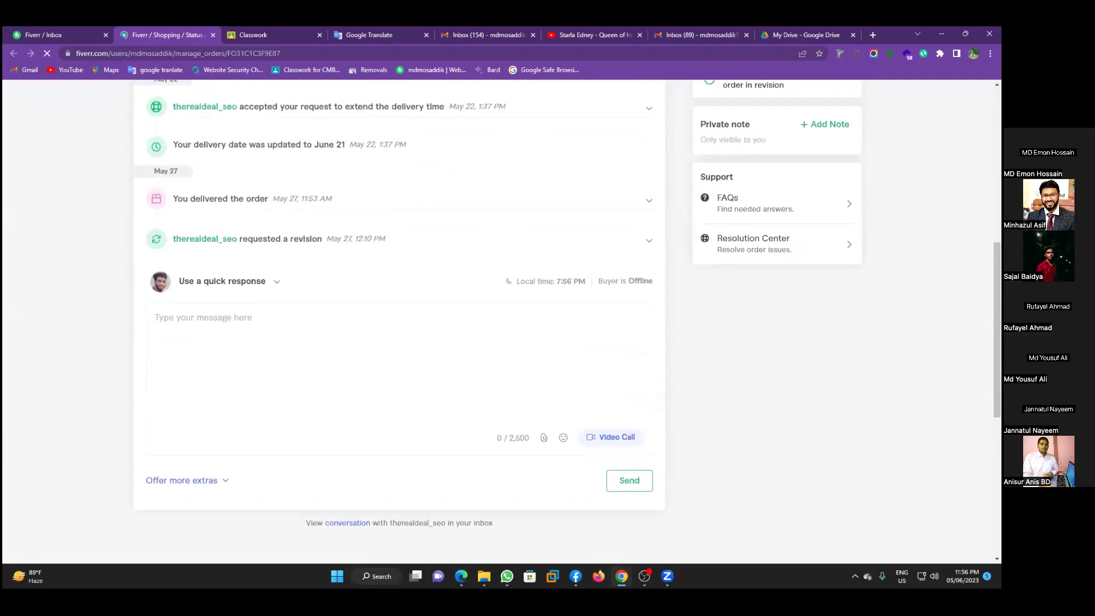
Step: Open the order's Resolution Center cancellation request and choose the reason "Buyer is not satisfied with the final delivery."
scroll(502, 320, up, 5)
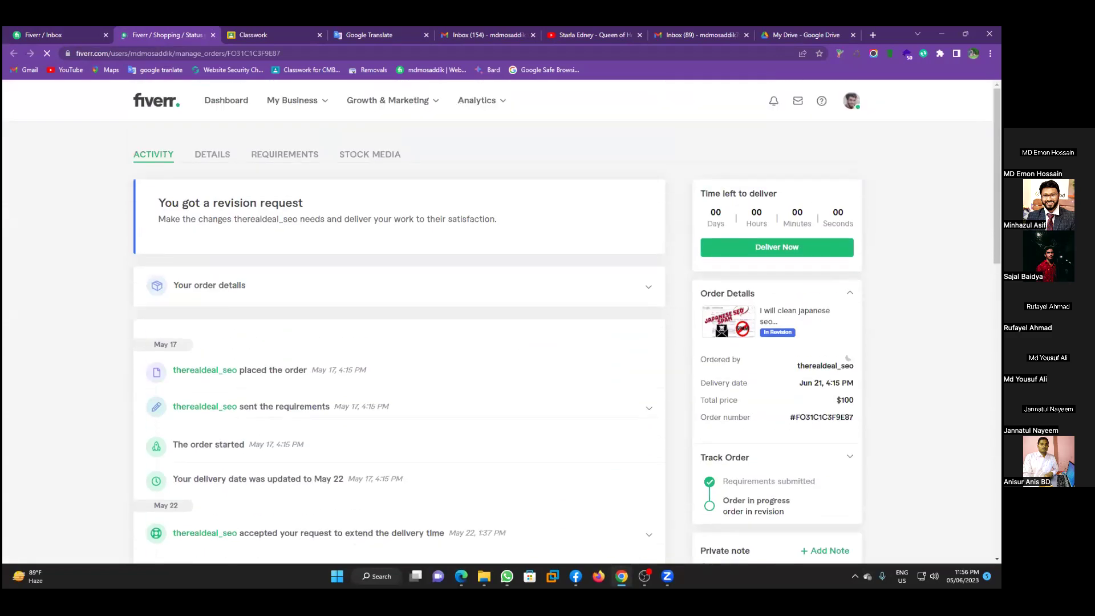
scroll(502, 319, down, 4)
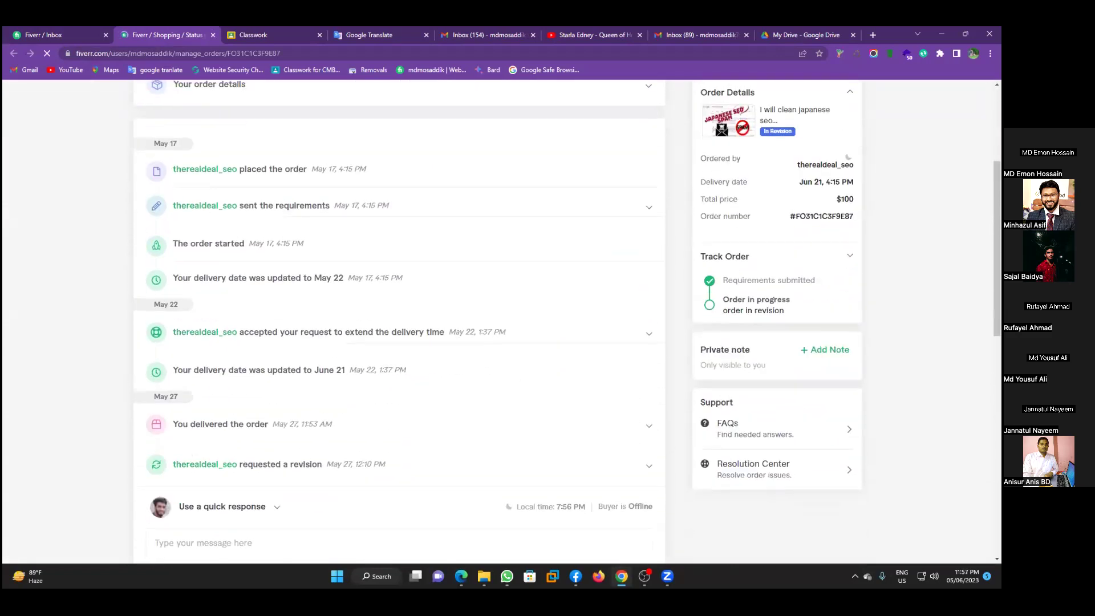
scroll(568, 319, down, 2)
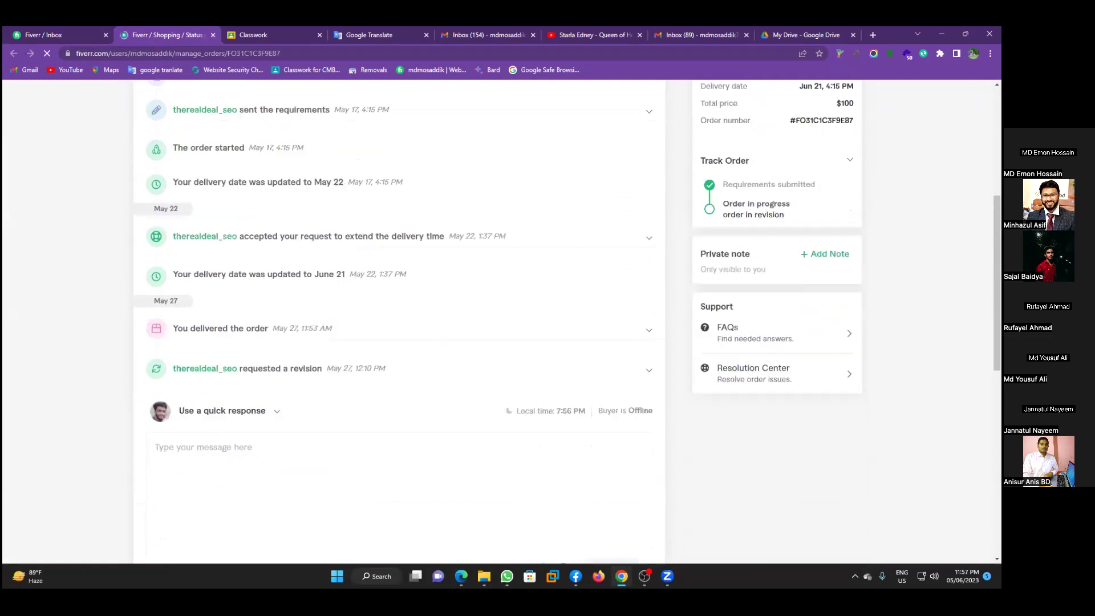
click(783, 360)
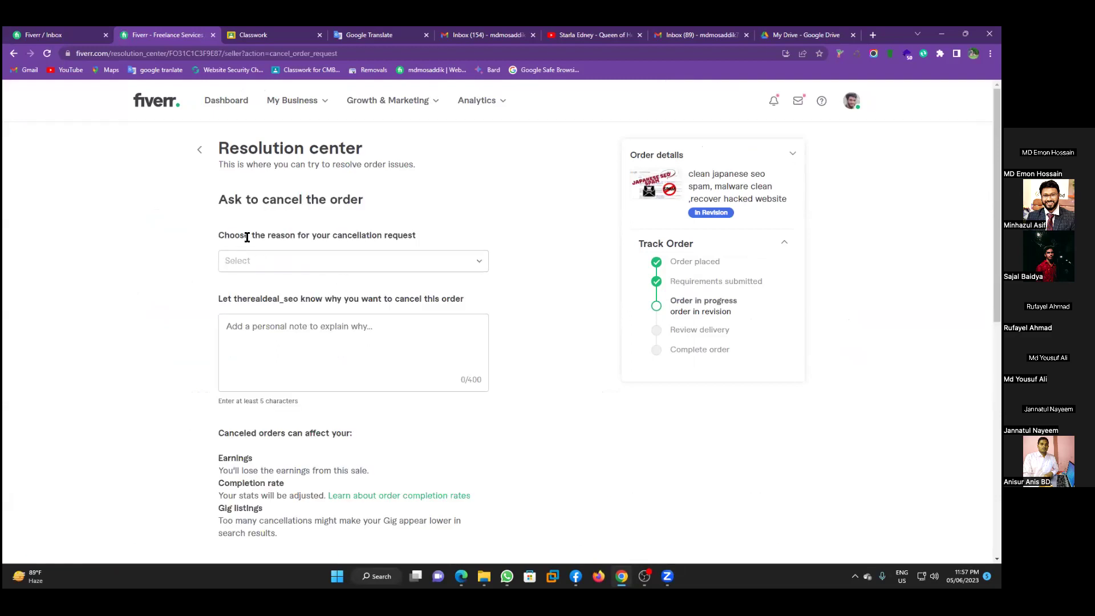
click(358, 266)
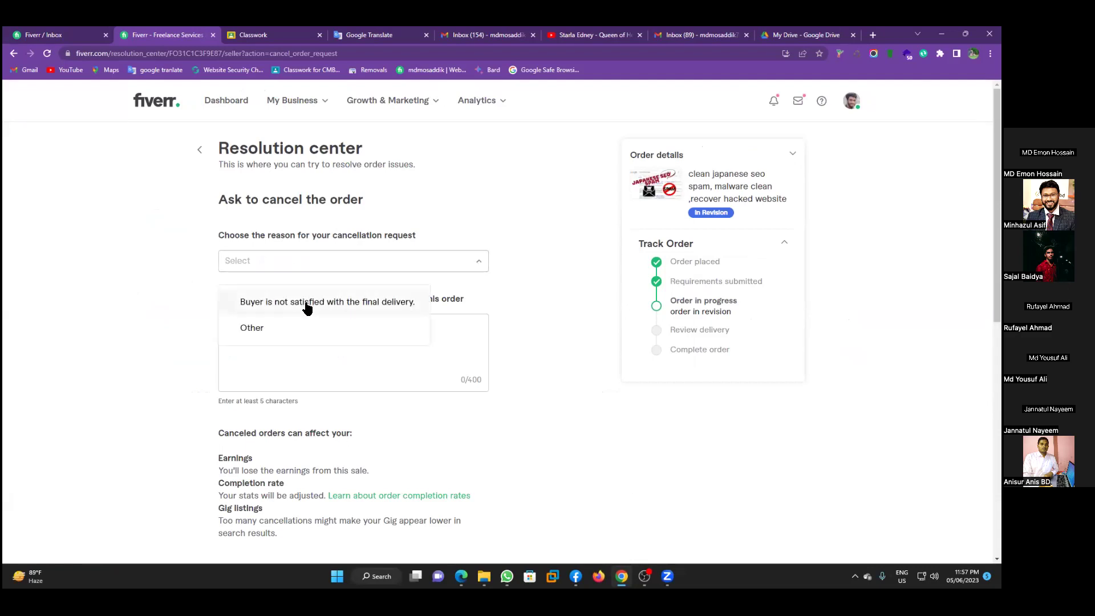
click(354, 304)
Step: Explain the cancellation to the buyer with the personal note "I can't complete the job."
click(329, 345)
text(I c)
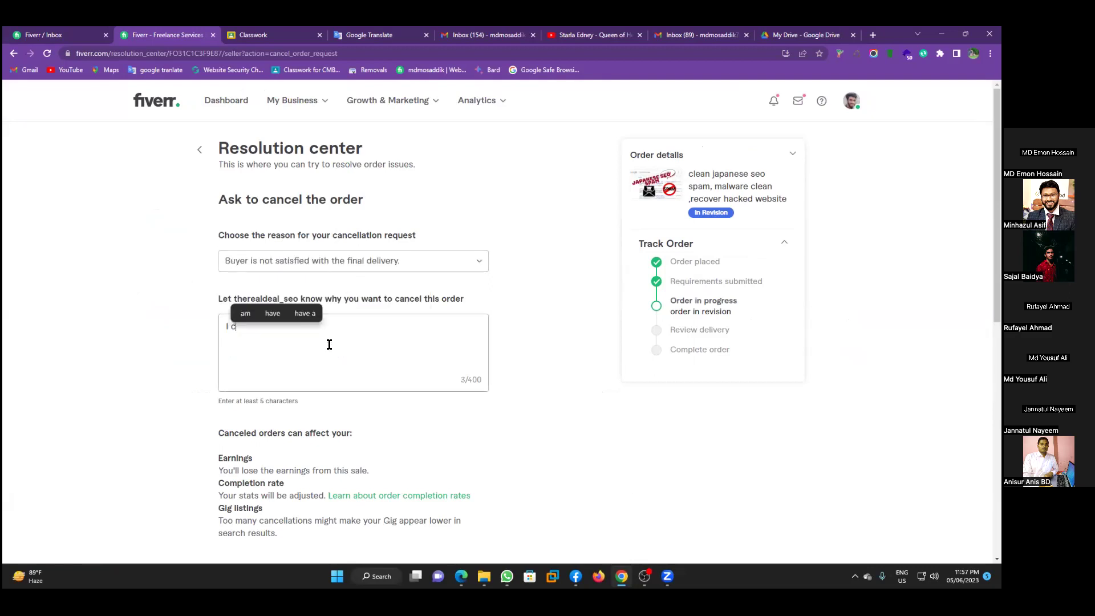
text(an't )
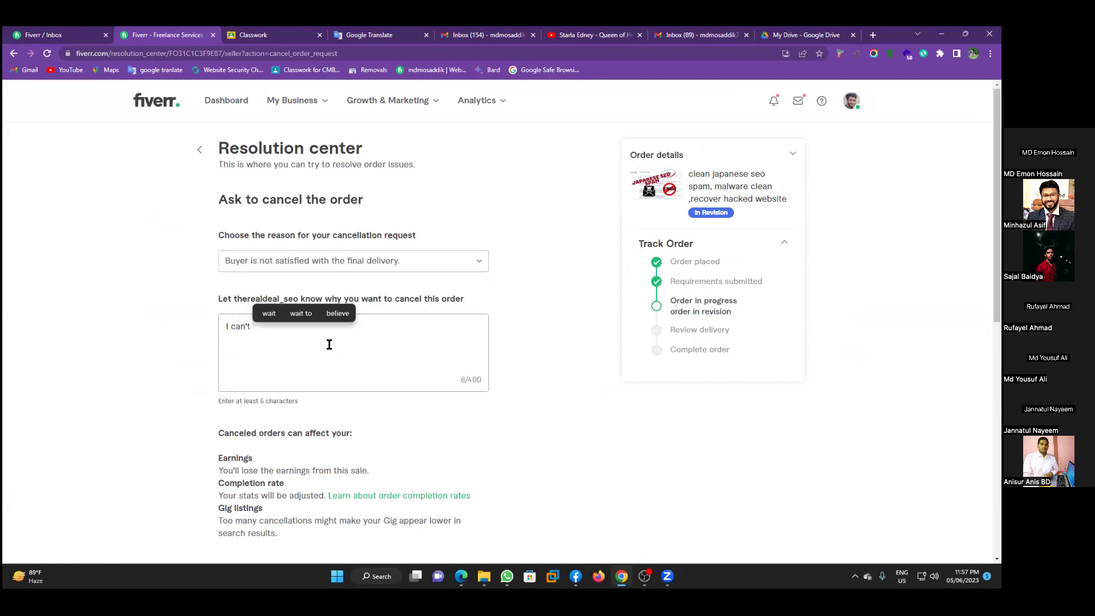
text(complet)
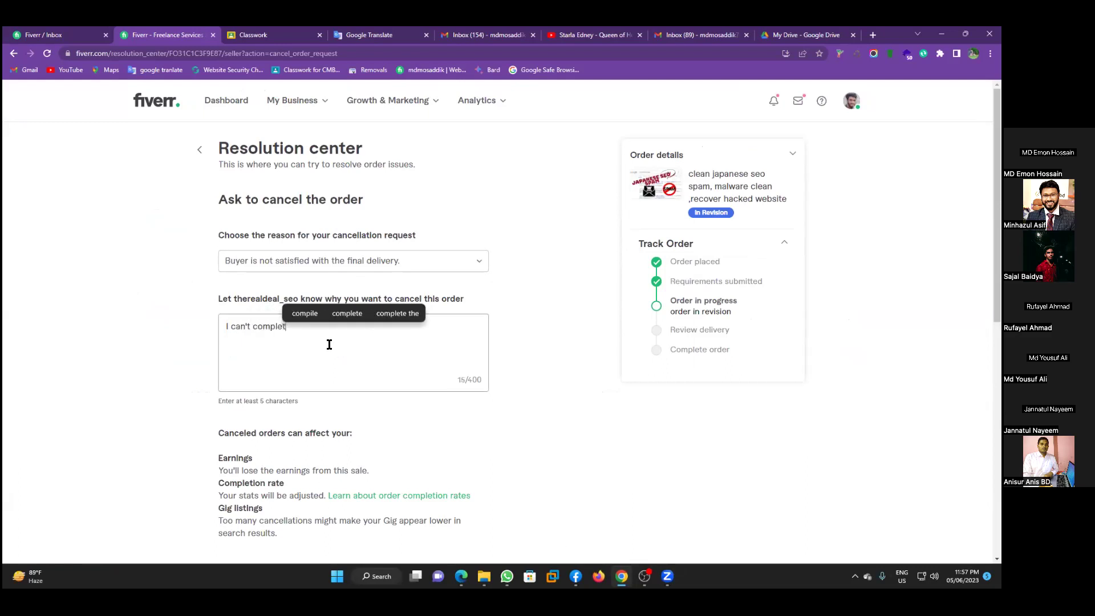
text(e the job)
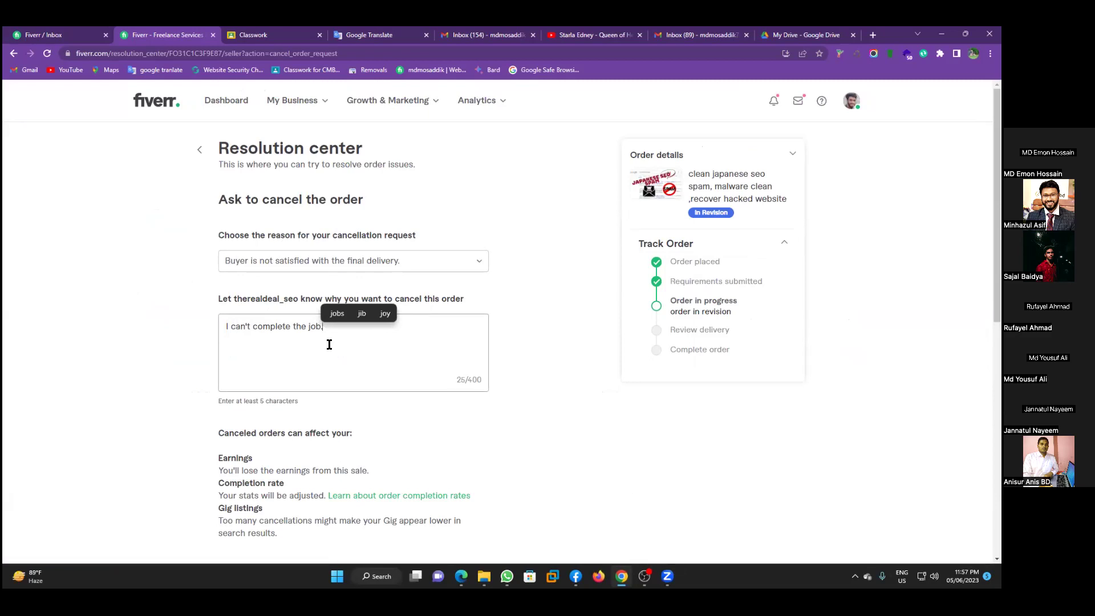
click(546, 420)
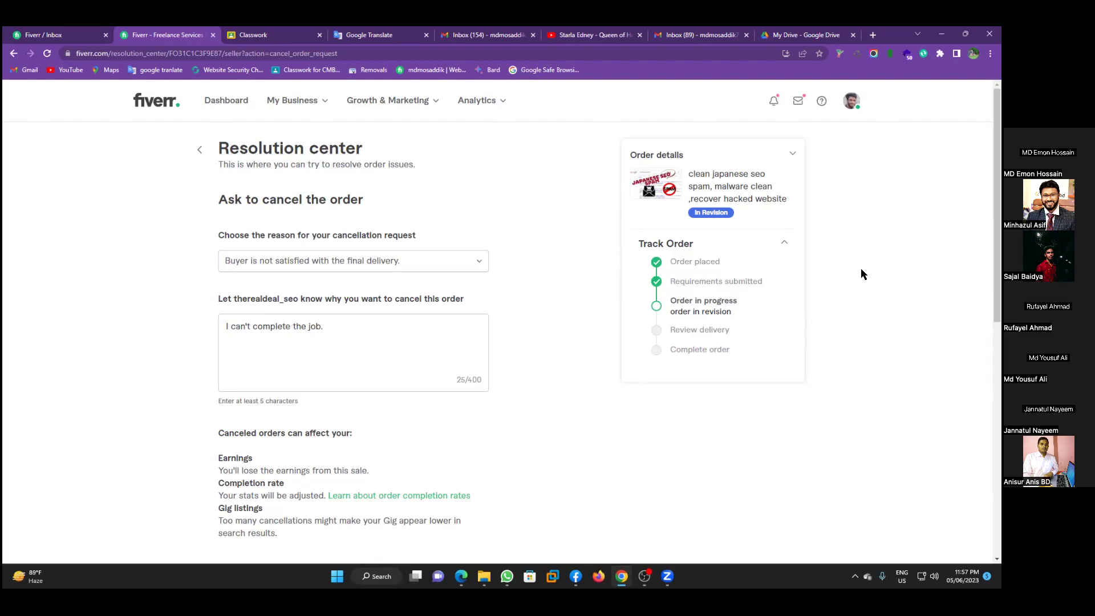
Step: Open Help & Support, view the seller topic "Withdrawal revenues" and start contacting support from there
scroll(861, 274, down, 8)
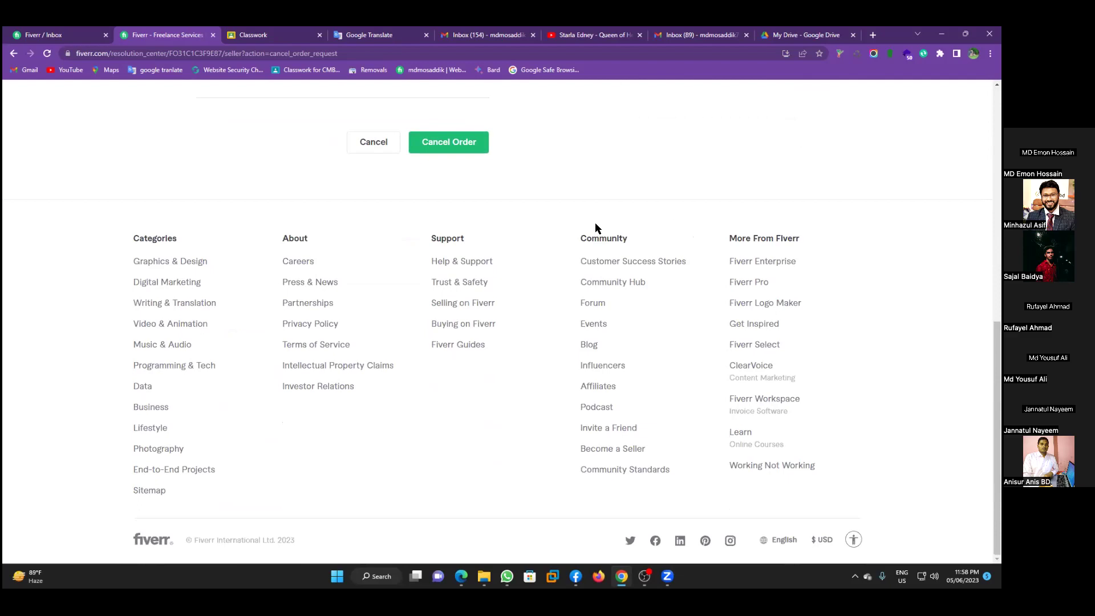
click(458, 261)
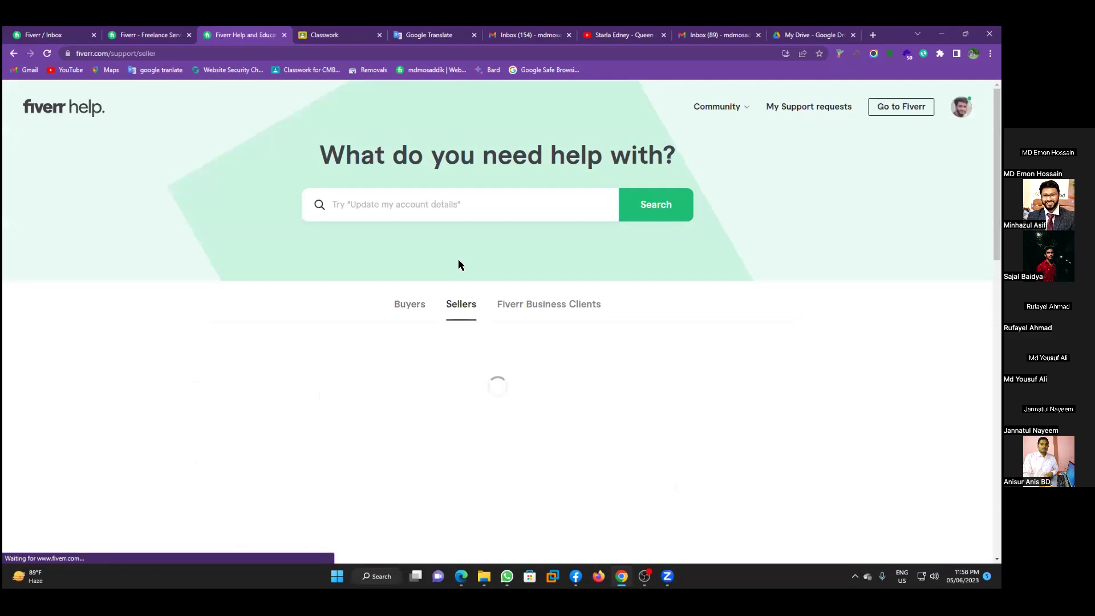
scroll(751, 298, down, 1)
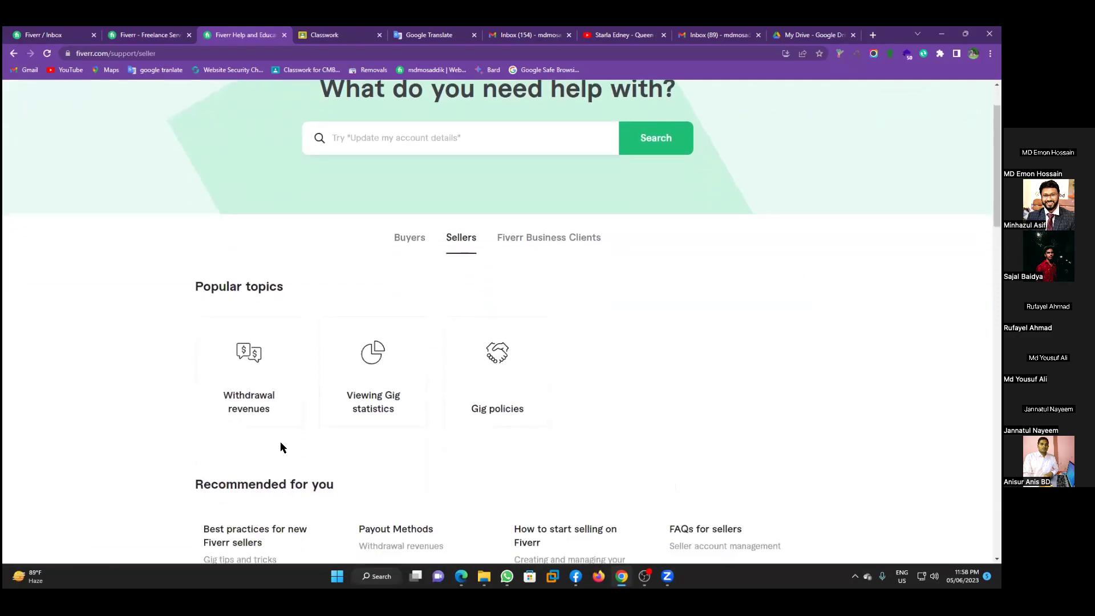
click(258, 359)
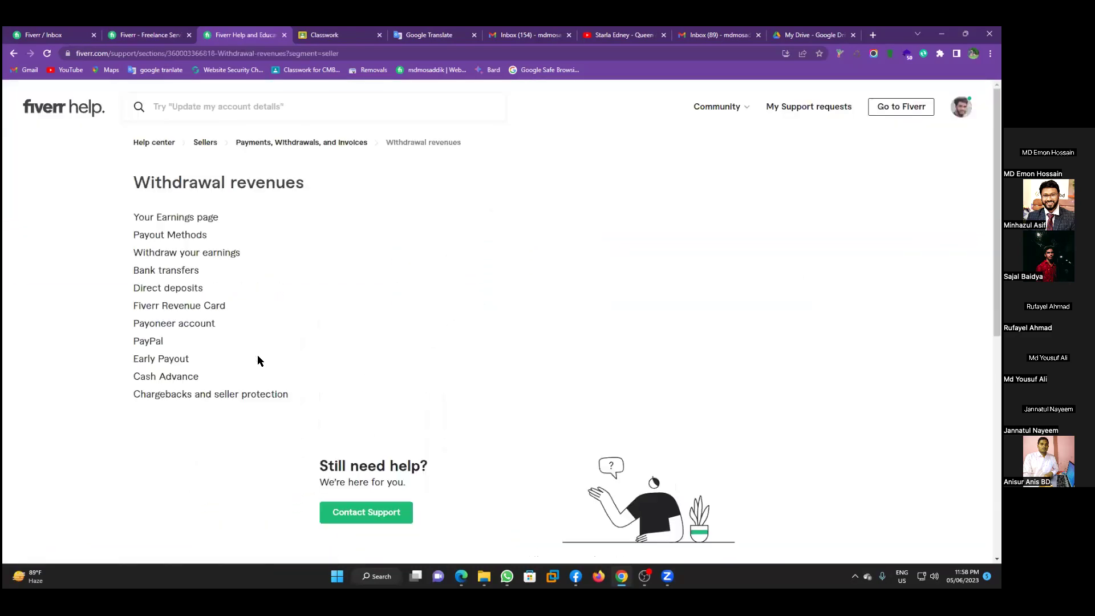
click(365, 510)
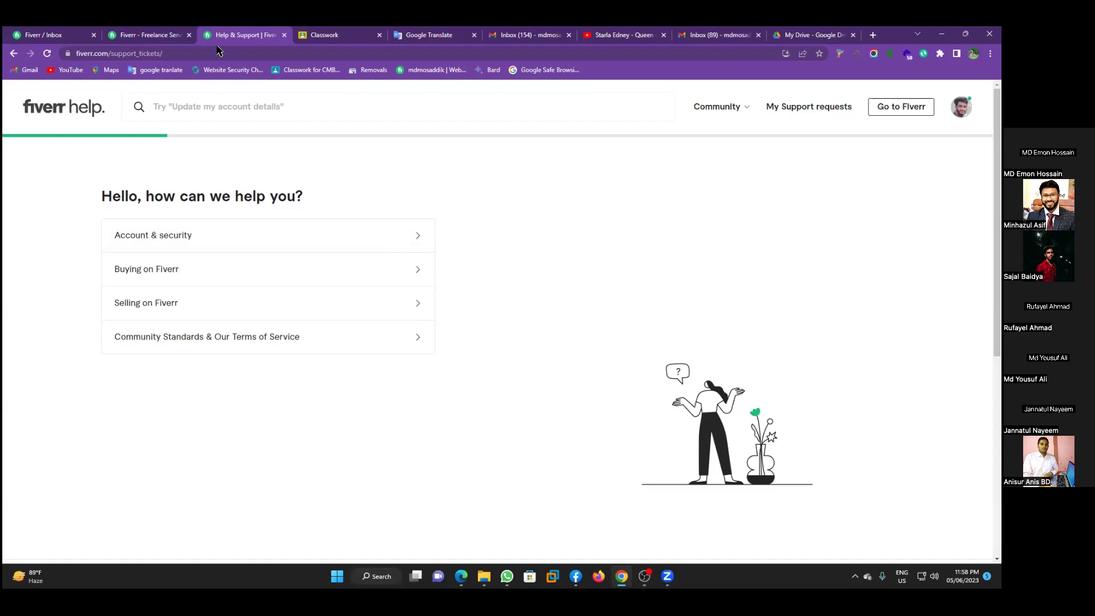
Step: Return to the order pages, open the seller dashboard and examine the performance metrics, highlighting "Order completion"
key(ctrl+shift+Tab)
scroll(337, 203, up, 10)
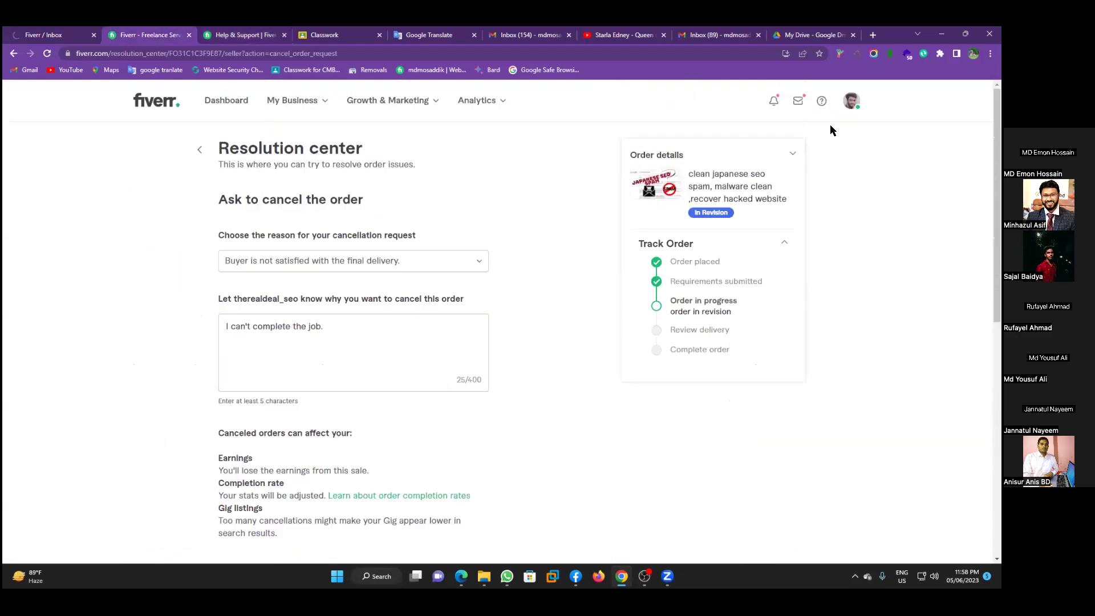
click(851, 100)
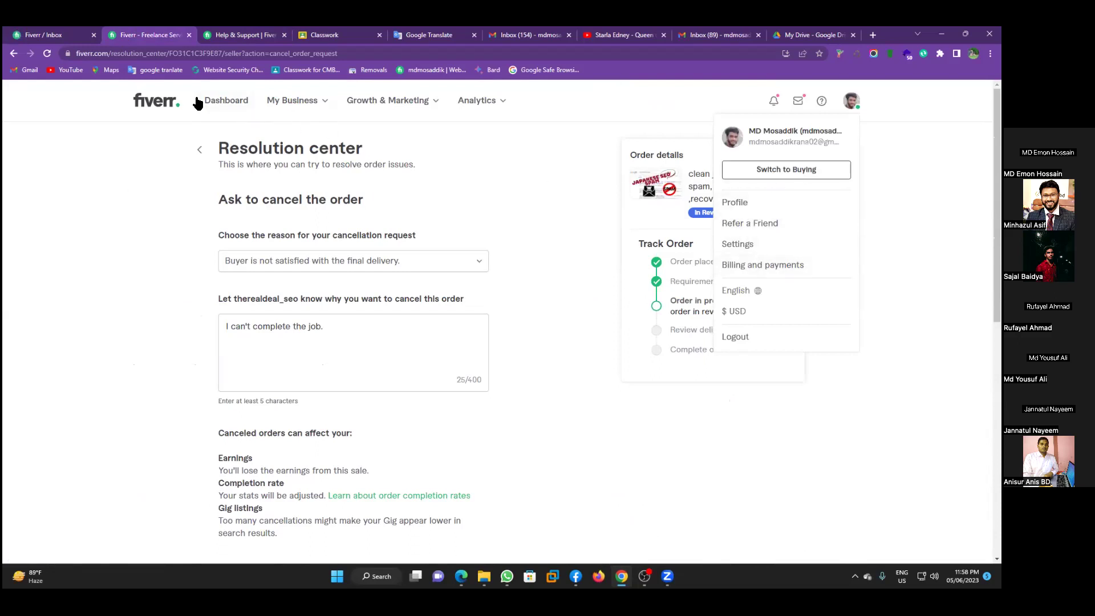
click(226, 102)
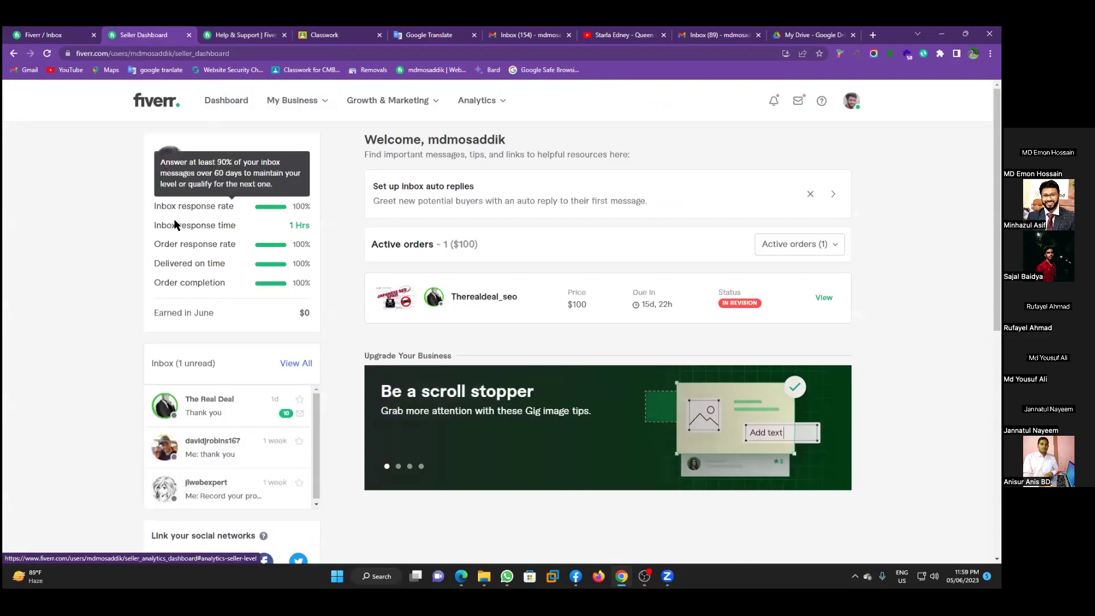
mouse_move(166, 249)
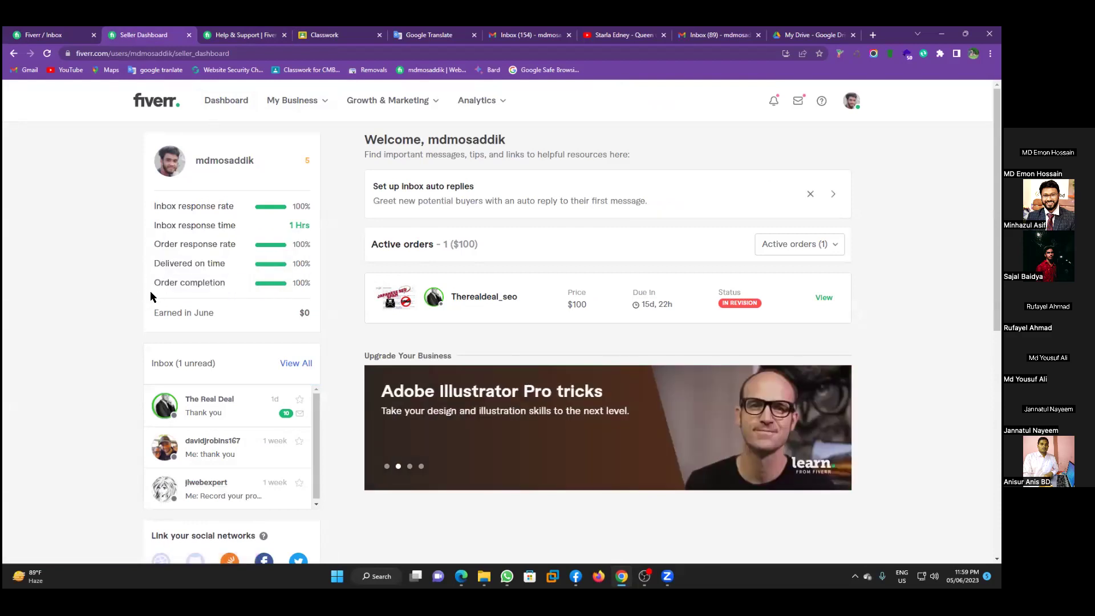
drag(149, 280, 227, 282)
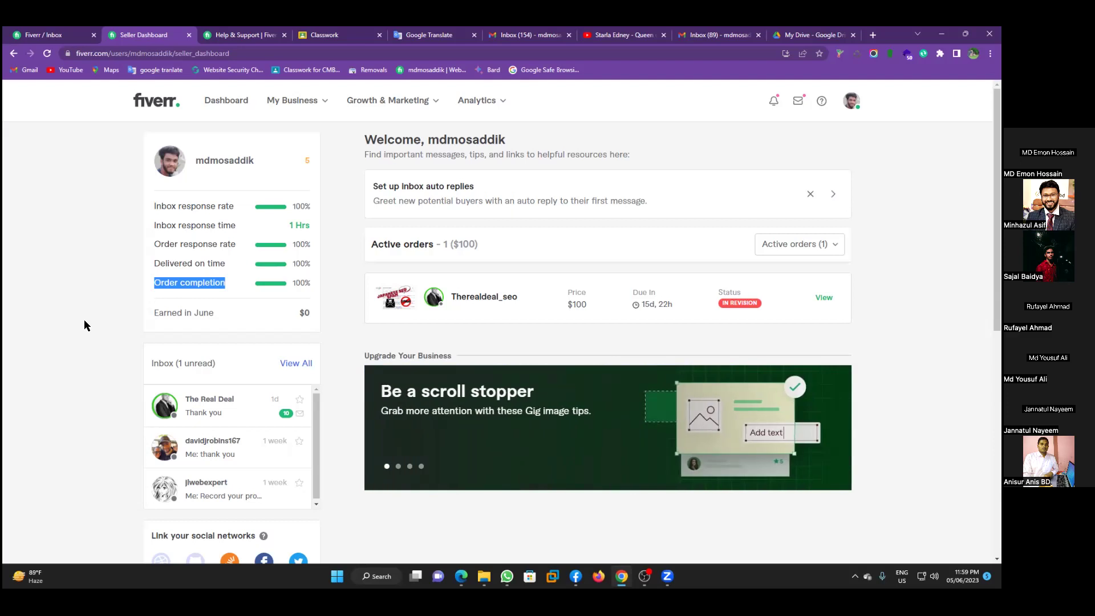
Step: Open a support request form for a general inquiry about orders under Selling on Fiverr
click(243, 37)
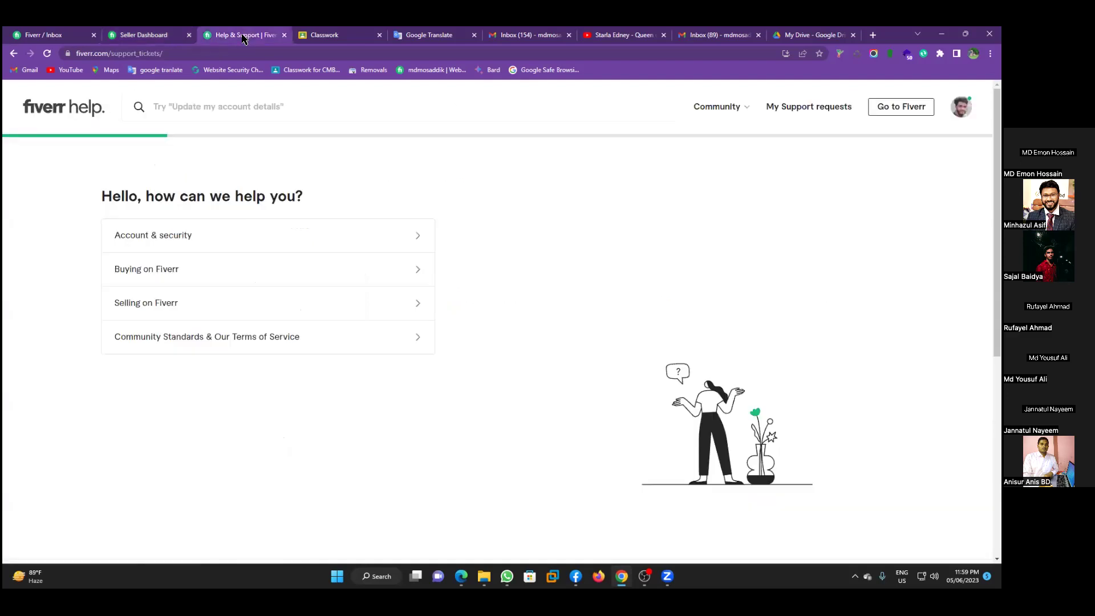
click(194, 309)
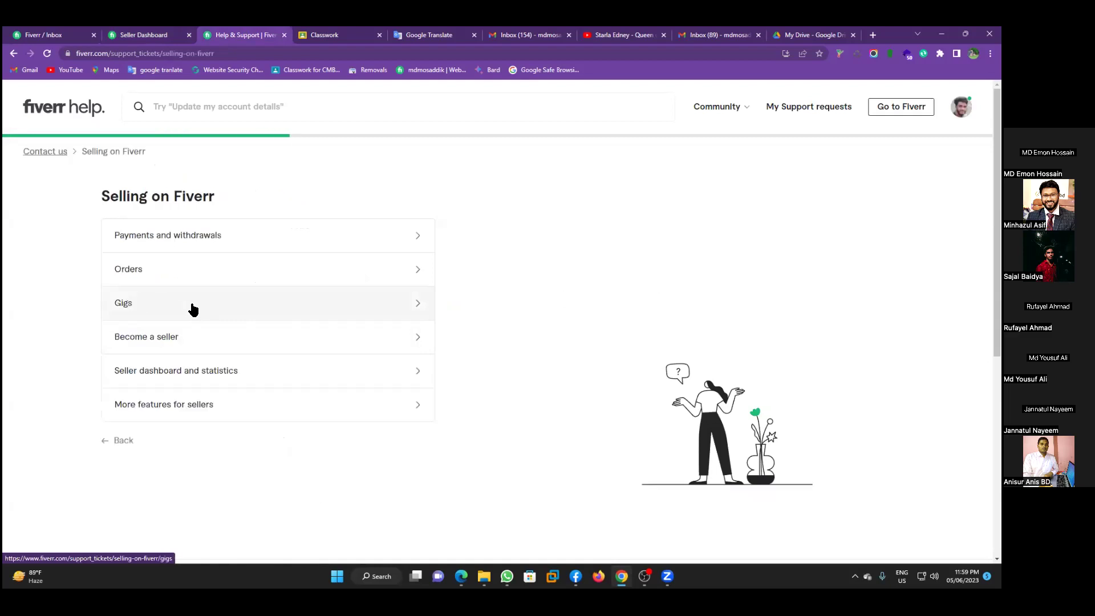
click(166, 273)
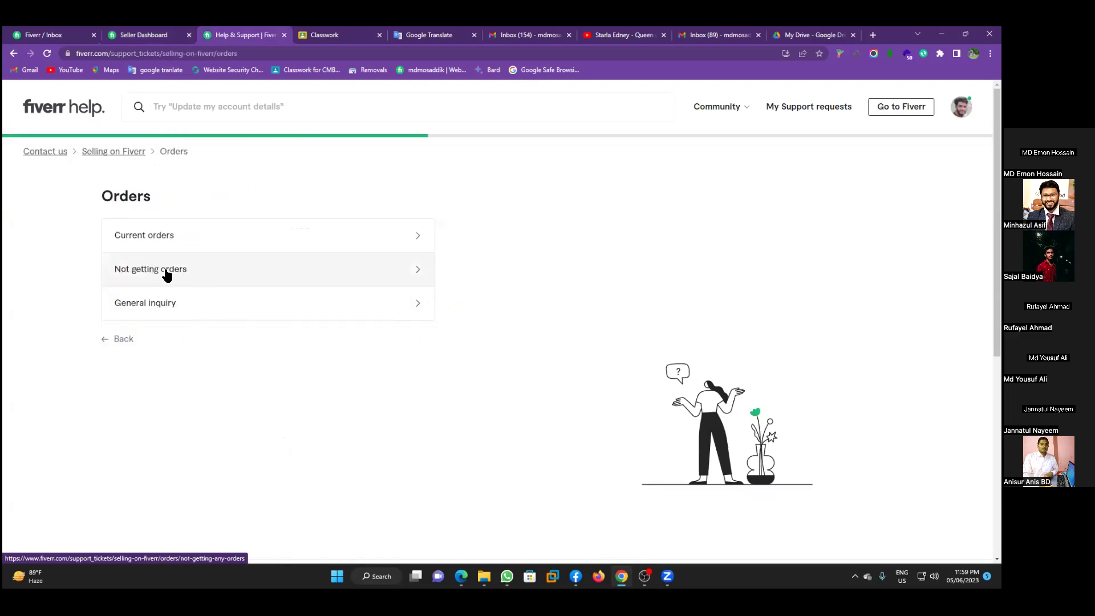
click(208, 305)
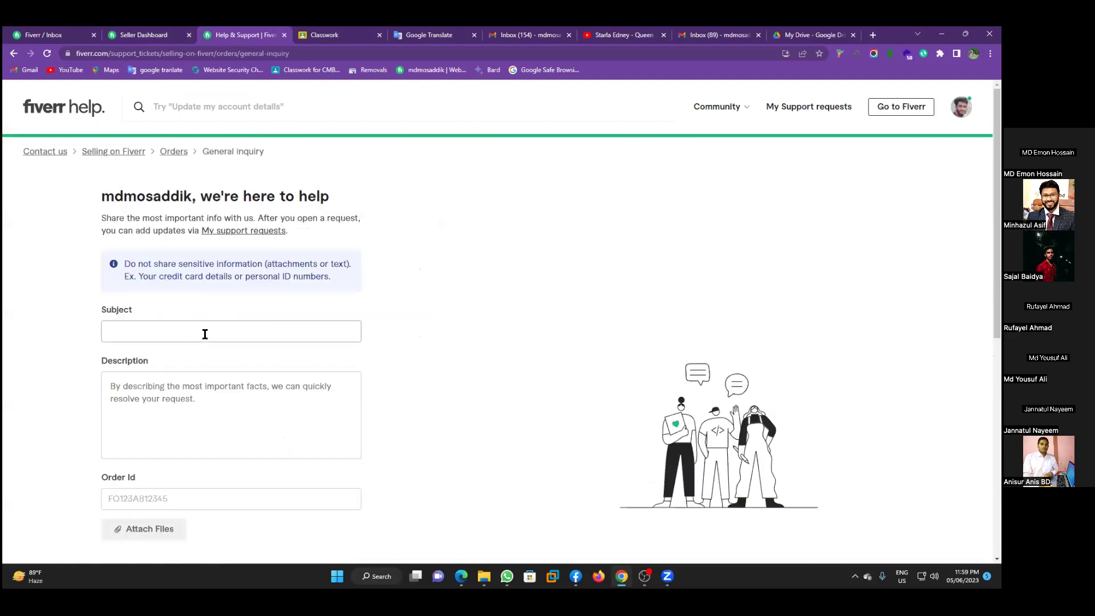
Step: Enter "seller is asking forf more works" as the subject of the support request
text(s)
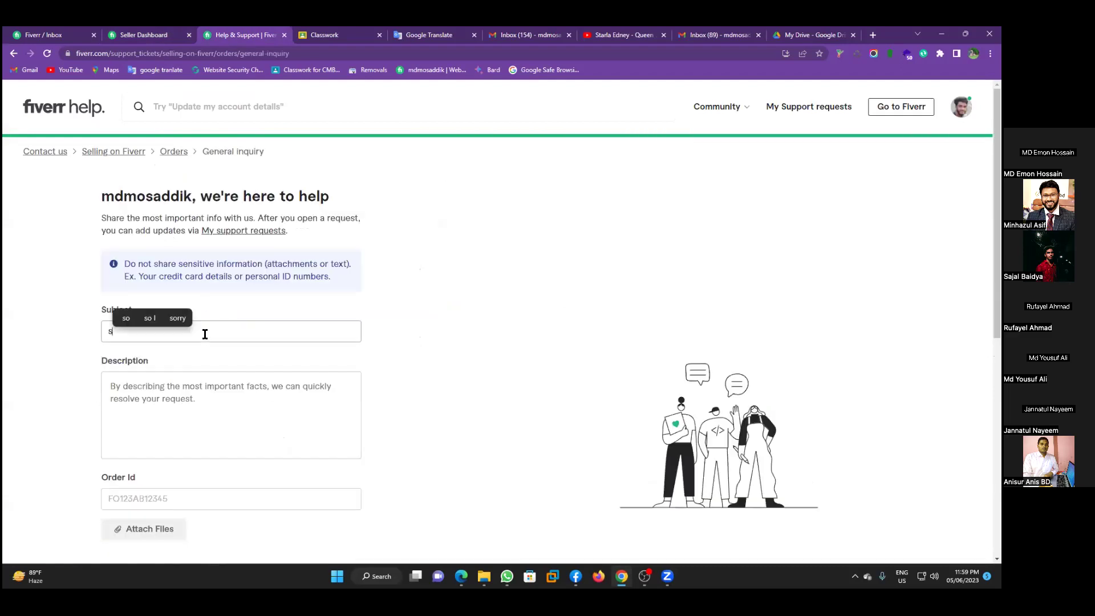
text(eller is aski)
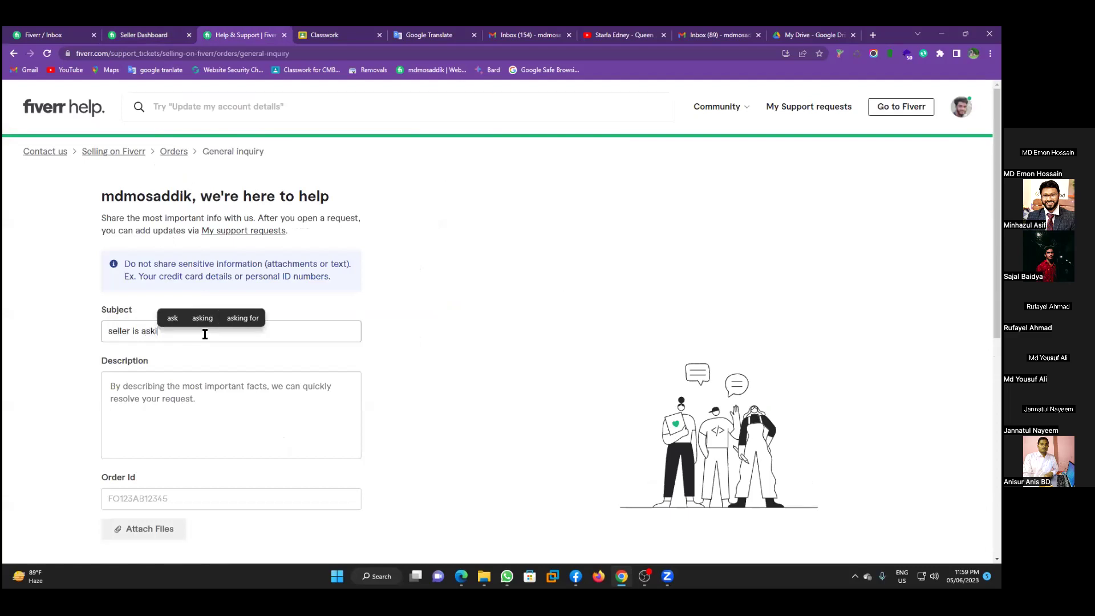
text(ng)
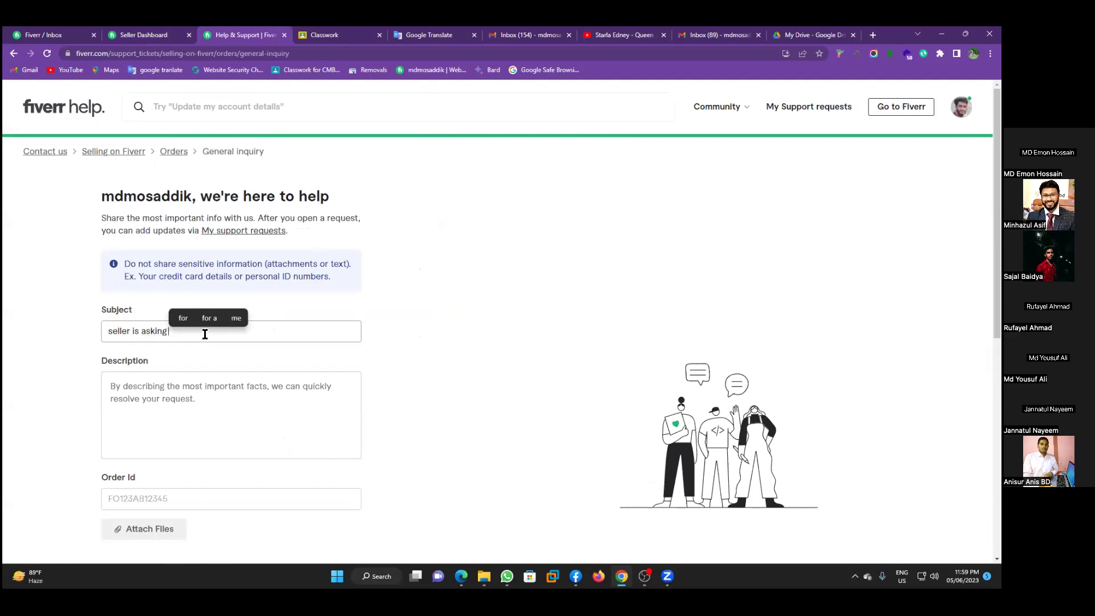
text( forf mo)
text(re works)
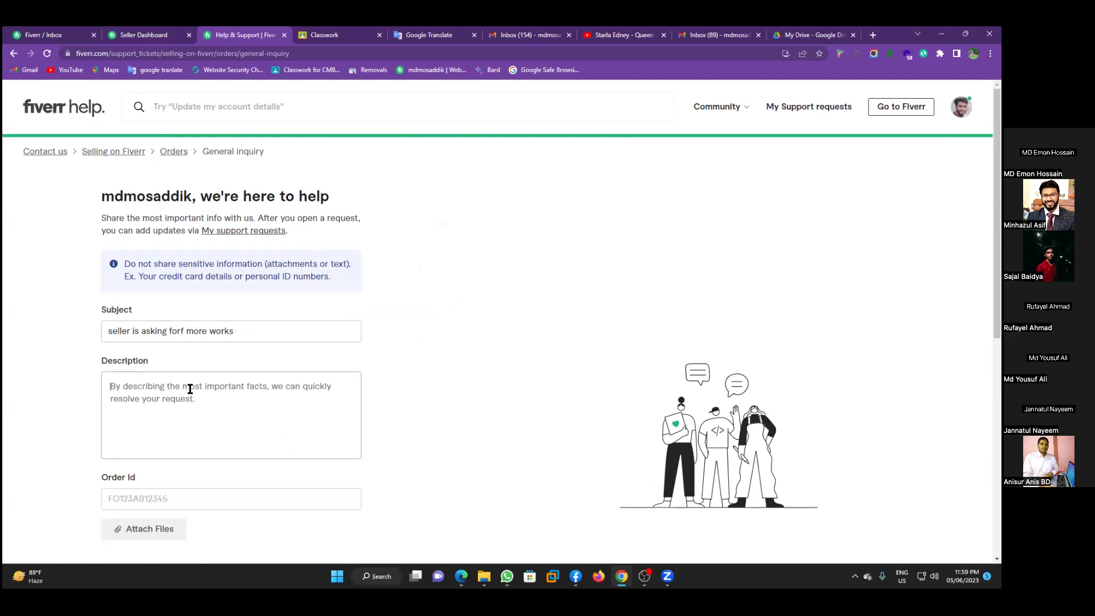
Step: Check the support request's order ID field and copy the order number from the active order's details
scroll(190, 386, down, 1)
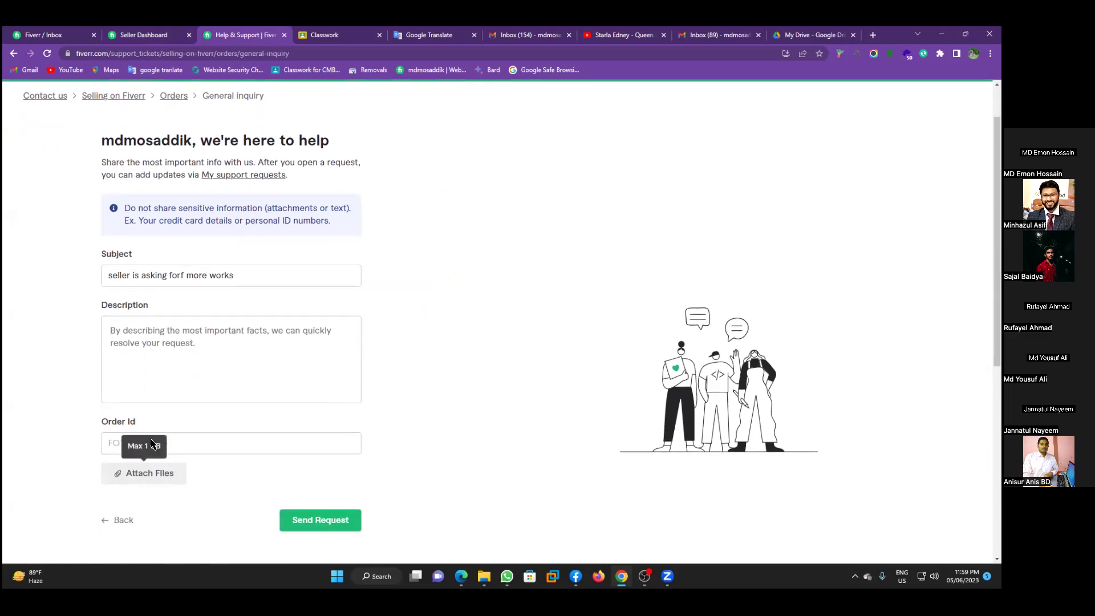
click(244, 438)
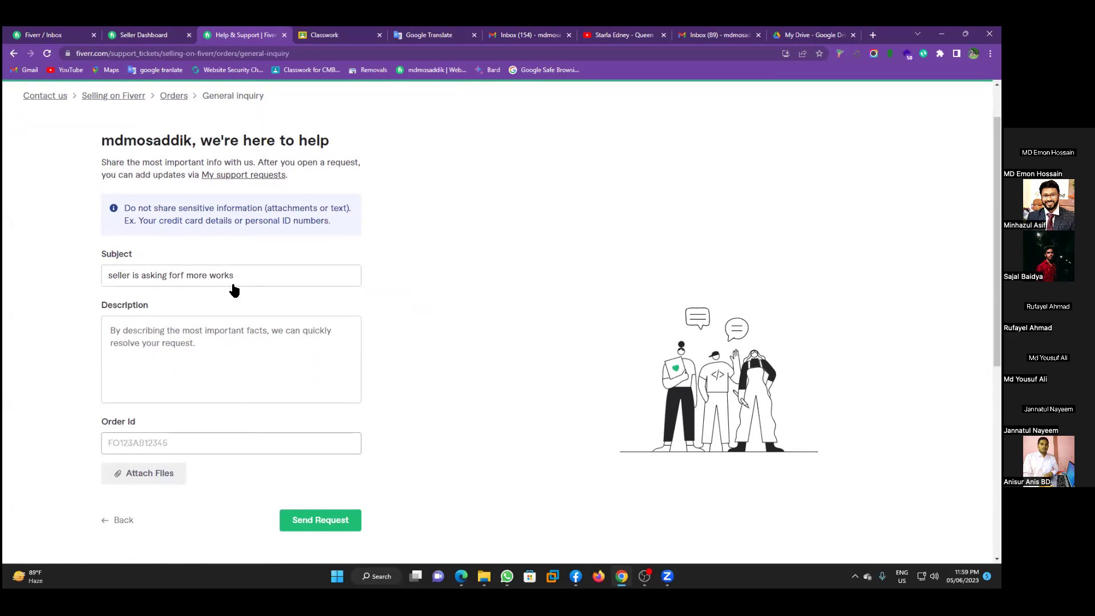
click(143, 39)
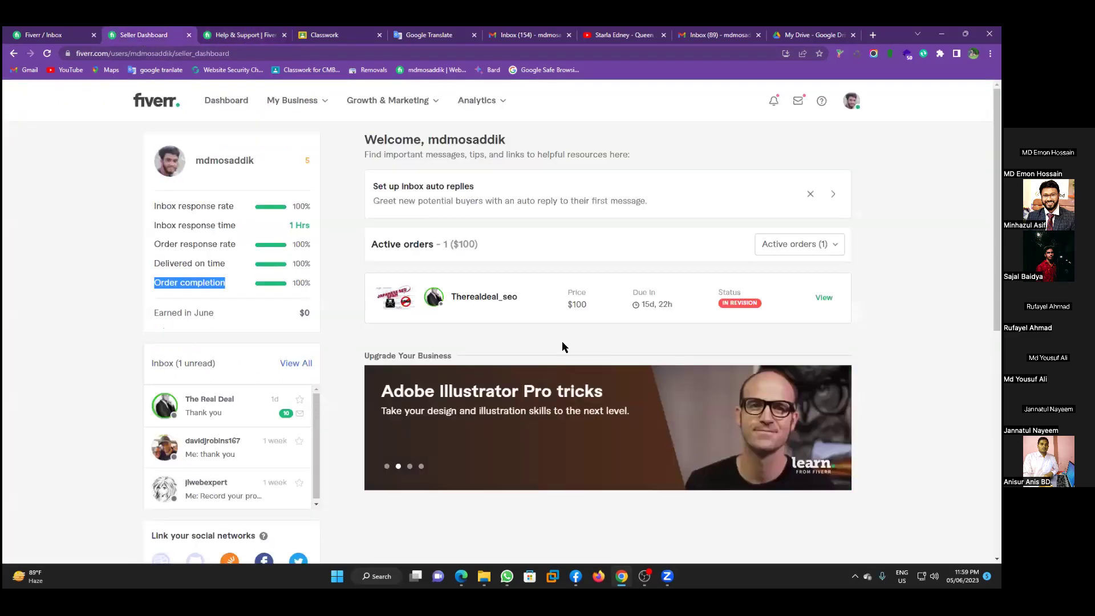
click(821, 300)
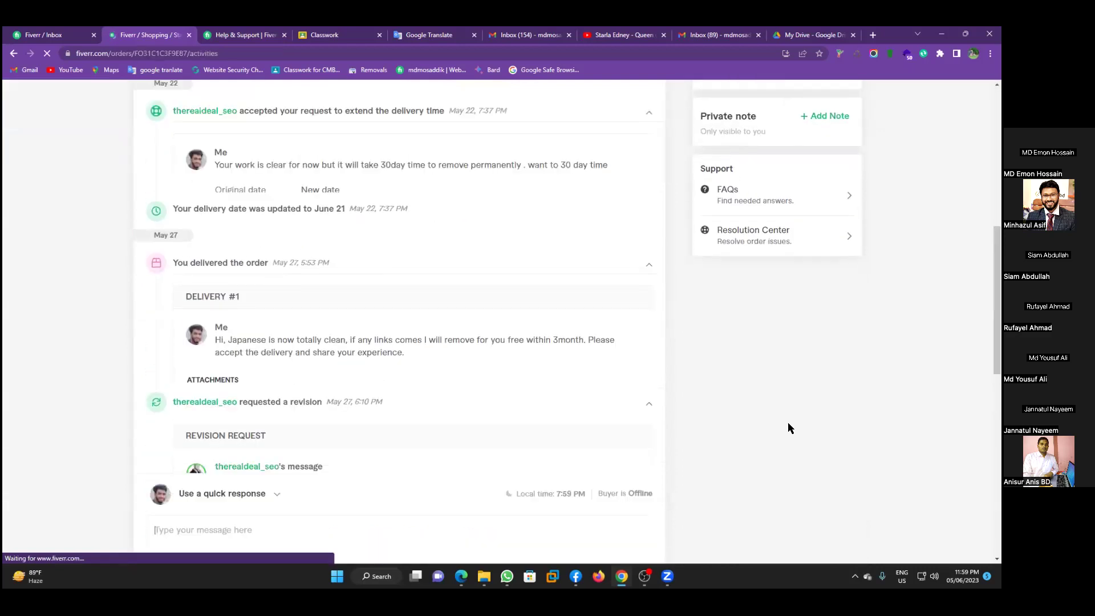
scroll(766, 331, up, 5)
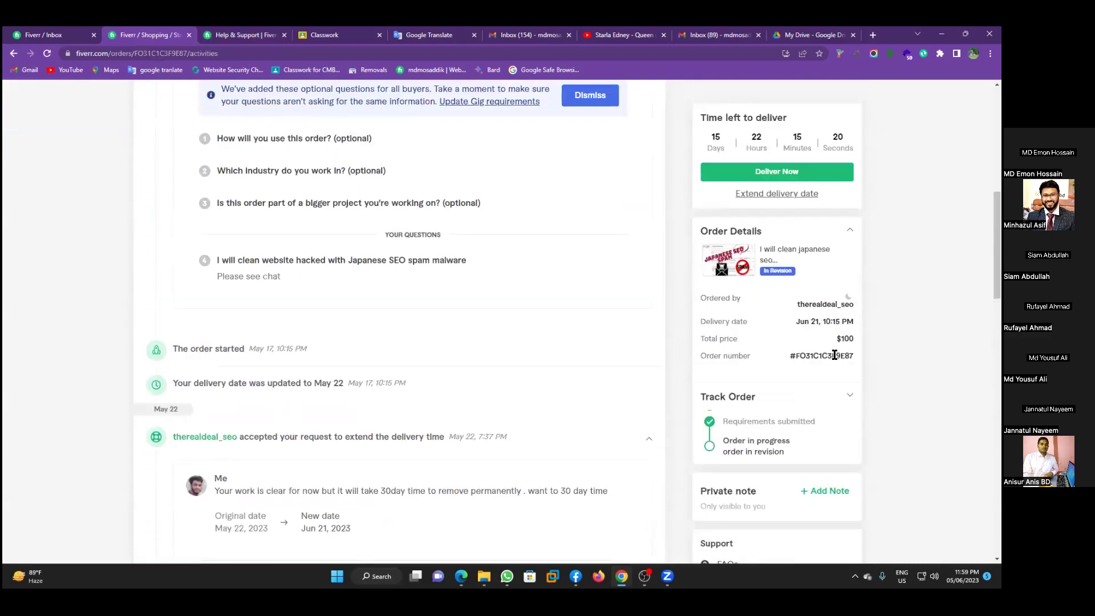
drag(851, 358, 793, 356)
right_click(816, 354)
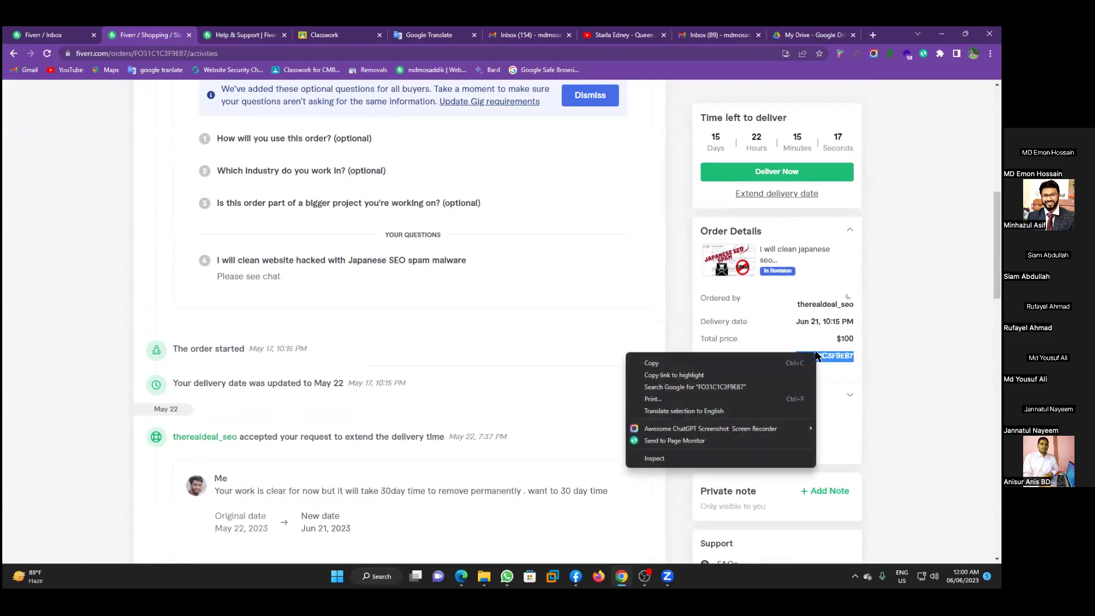
click(754, 361)
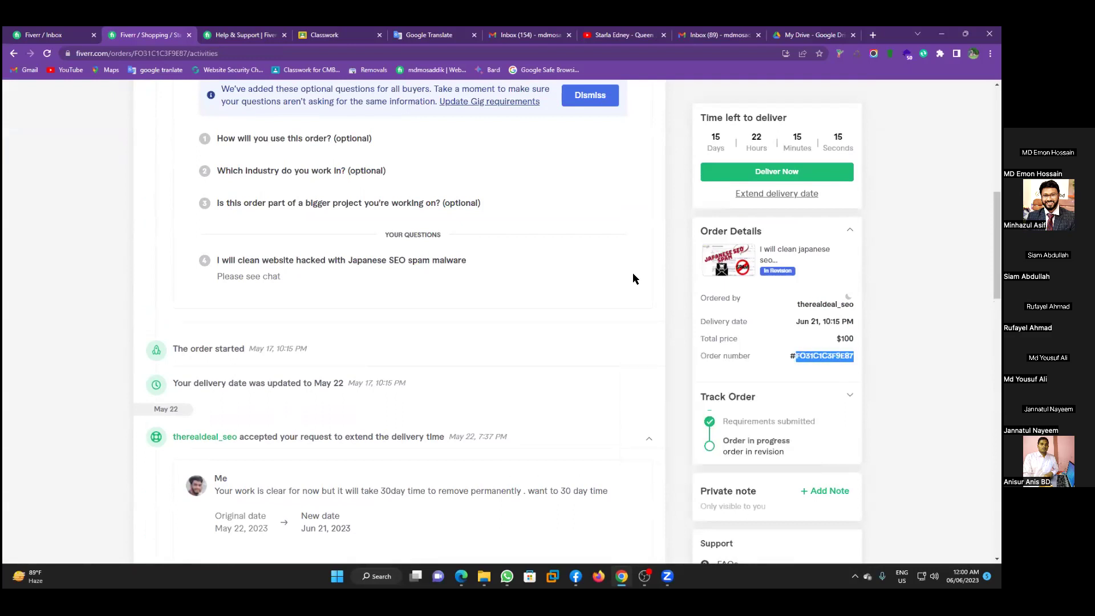
Step: Paste the copied order number into the support request's order ID field
click(264, 37)
right_click(158, 438)
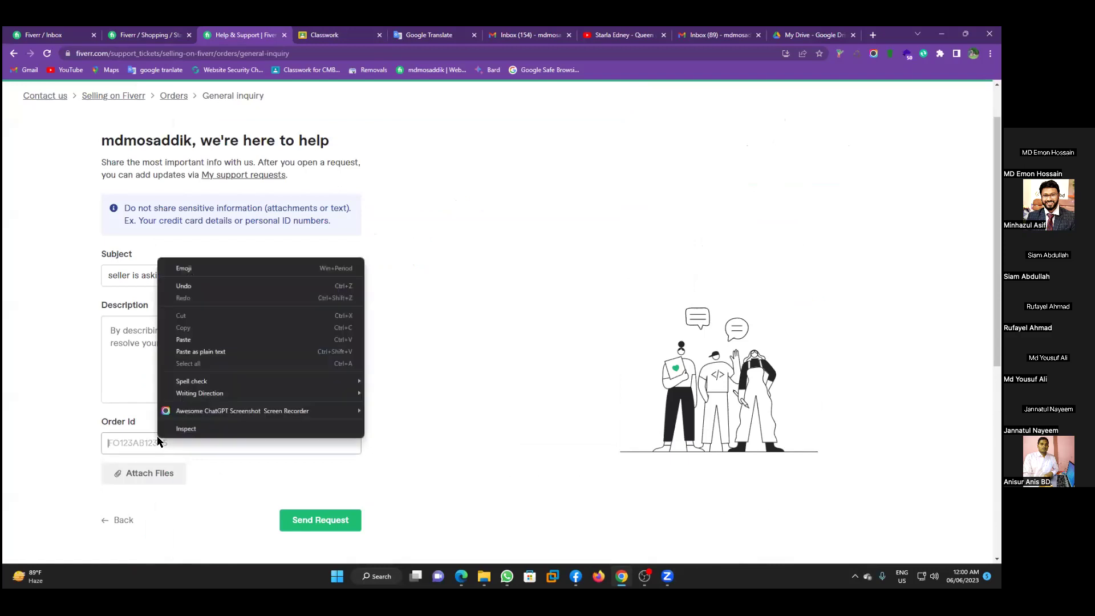
click(181, 340)
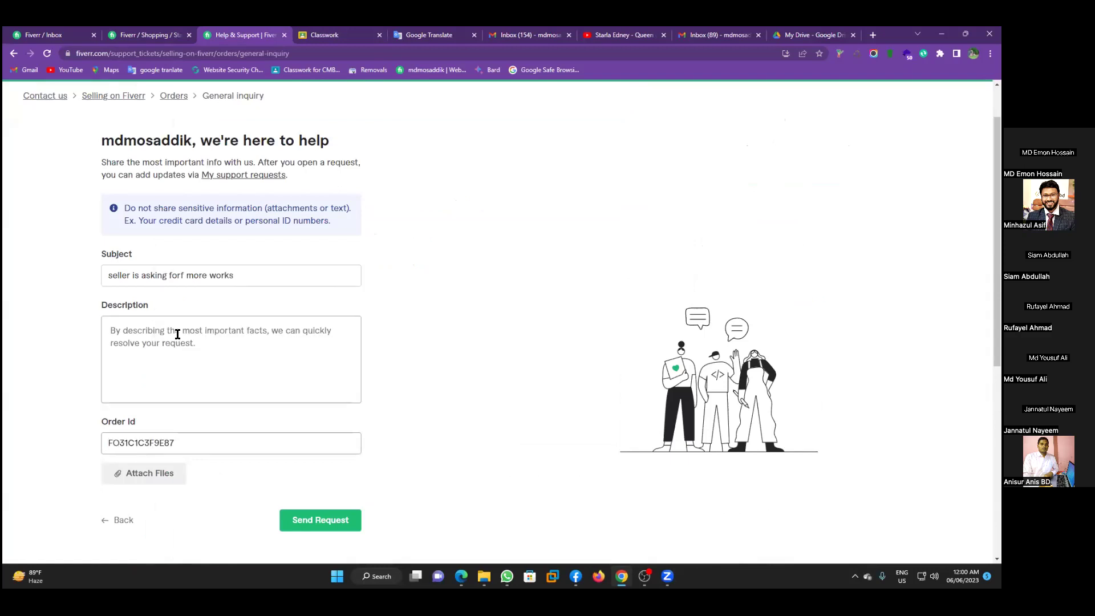
click(488, 435)
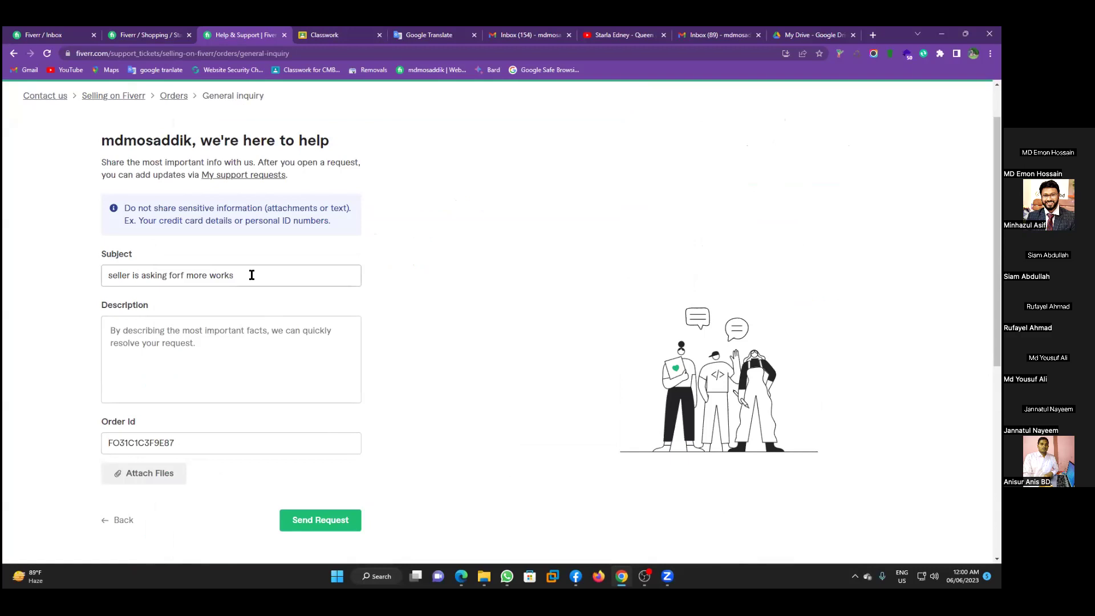
Step: Review the support request's subject and description fields, and open the list of existing support requests
drag(252, 274, 87, 267)
click(201, 364)
scroll(429, 338, up, 1)
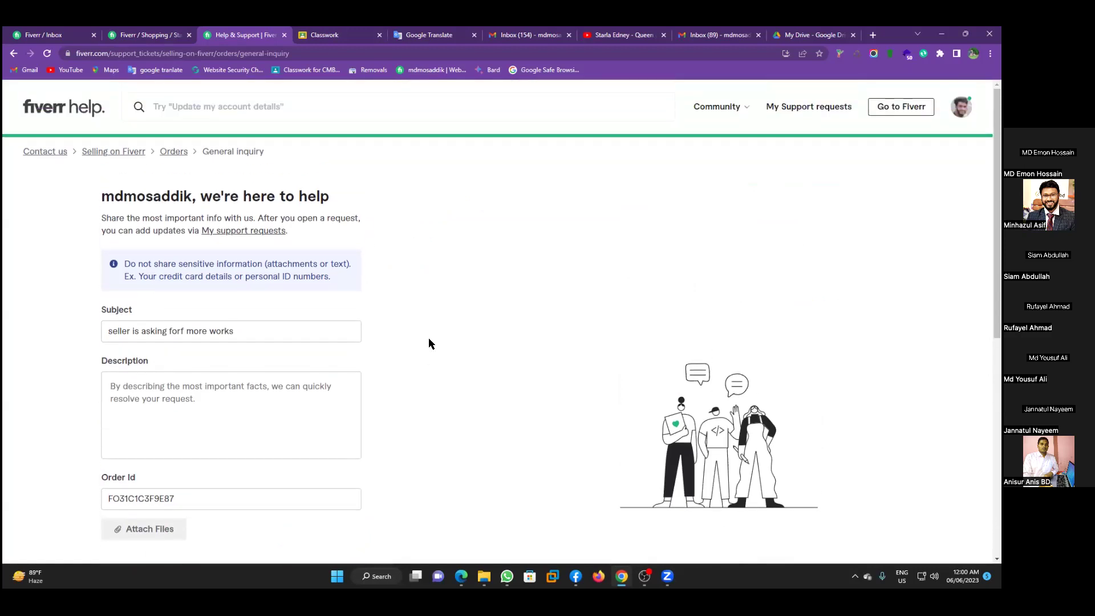
click(798, 110)
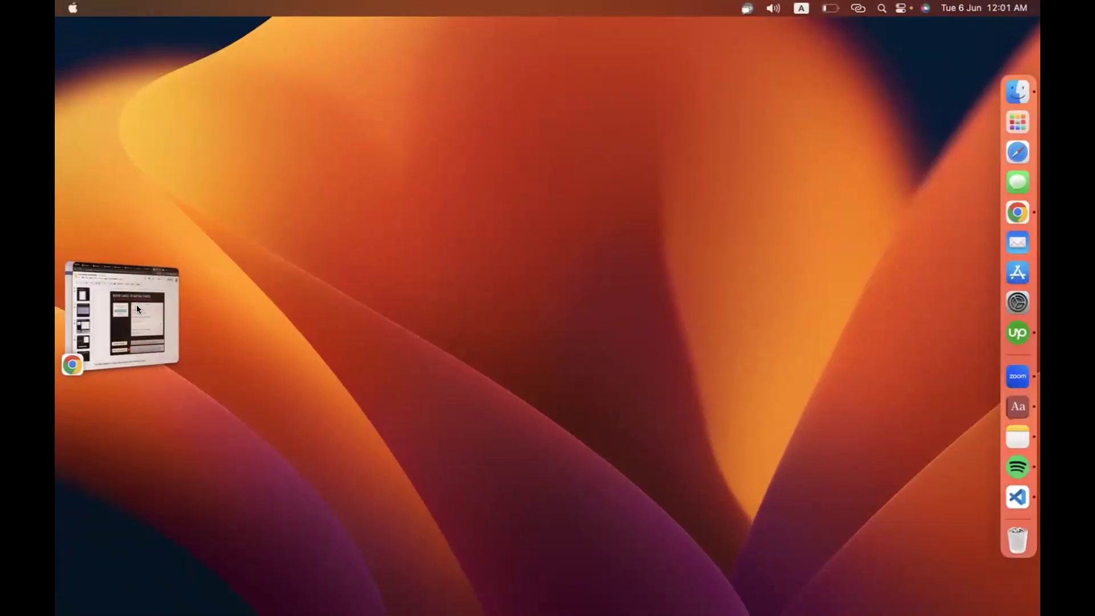
Step: Switch to the "Intro of Fiverr Marketplace" presentation in Google Slides and review slides 47 and 48 on cancellation types and avoiding cancellations
click(133, 308)
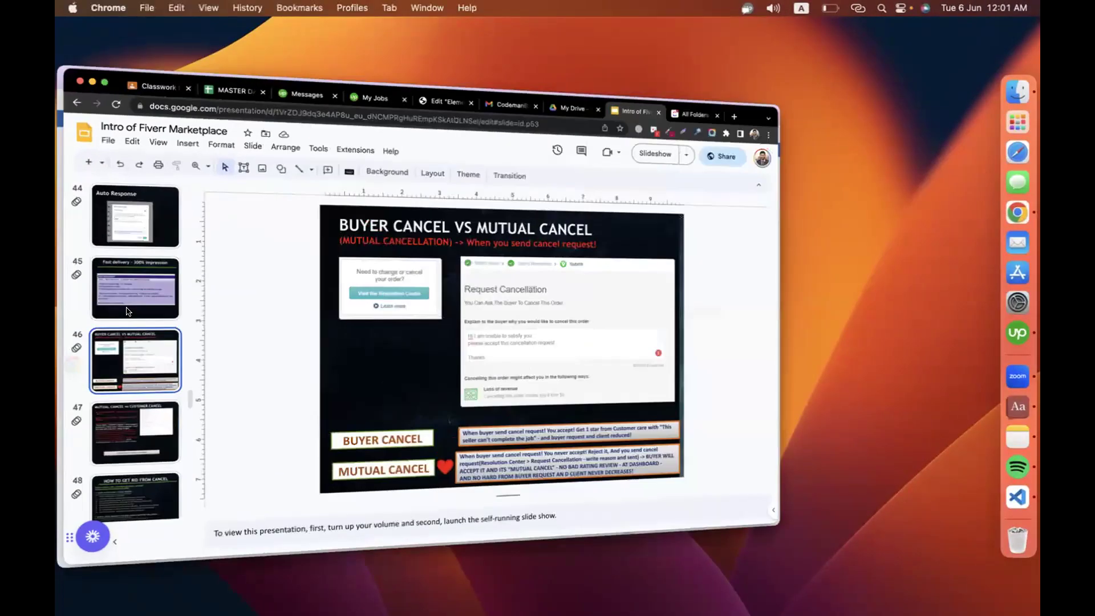
click(139, 446)
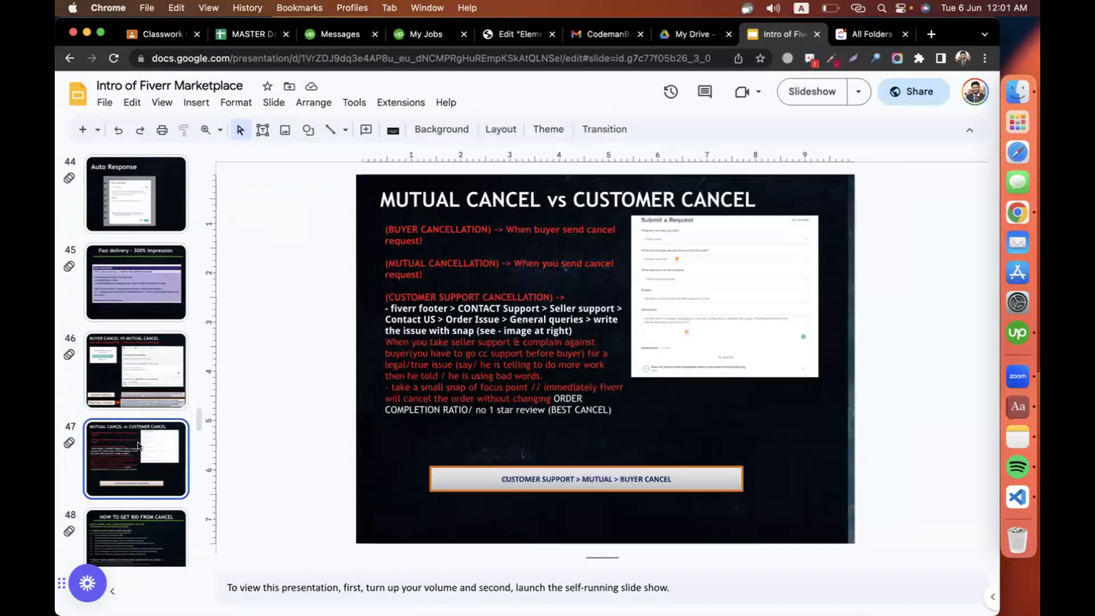
scroll(138, 446, down, 5)
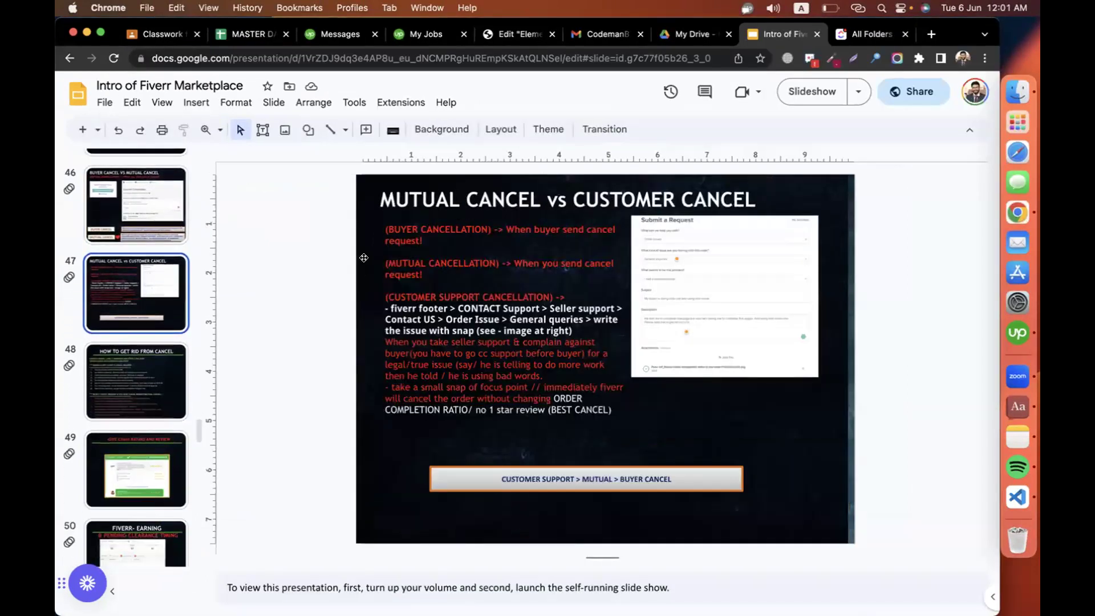
click(388, 225)
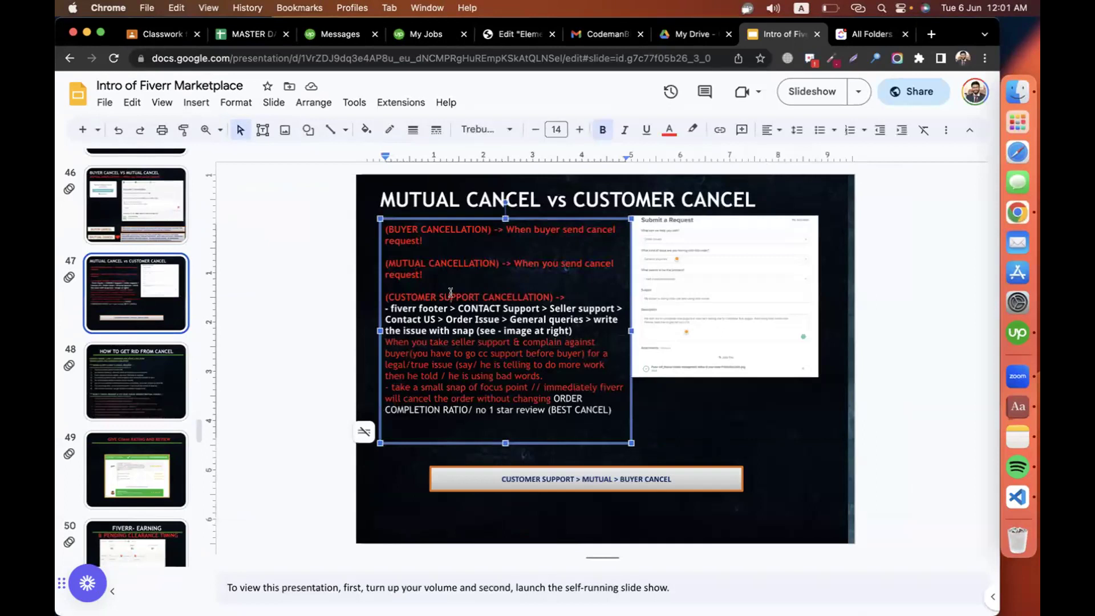
click(330, 310)
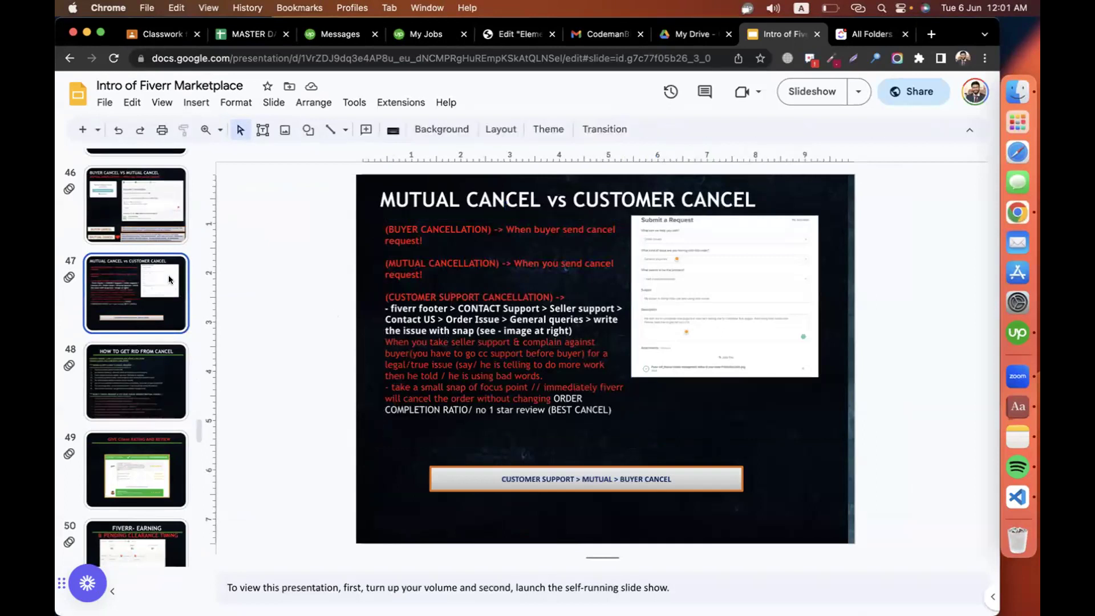
click(127, 388)
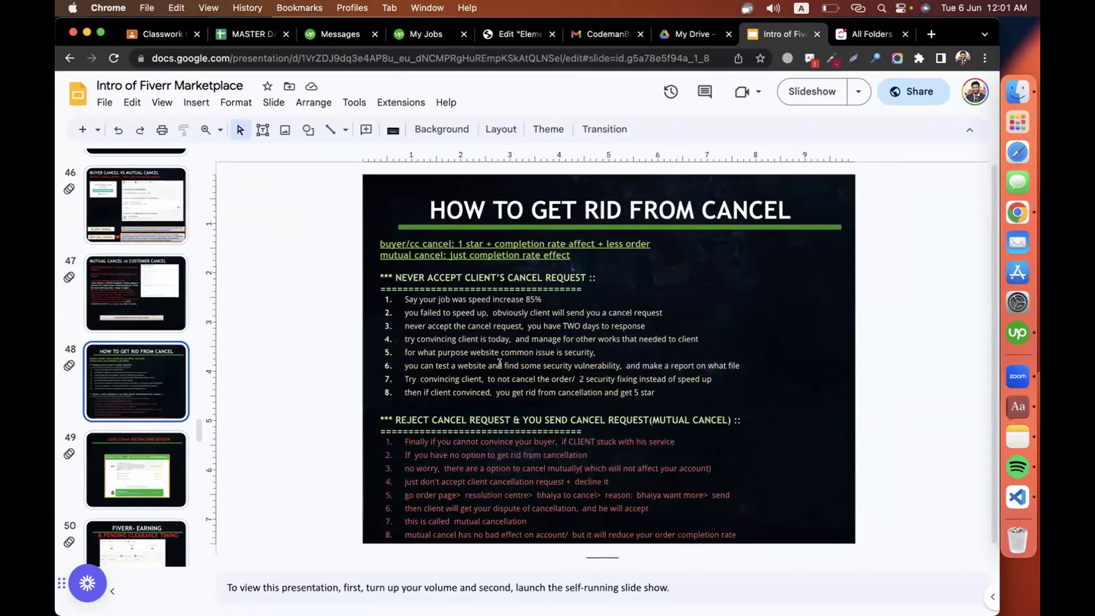